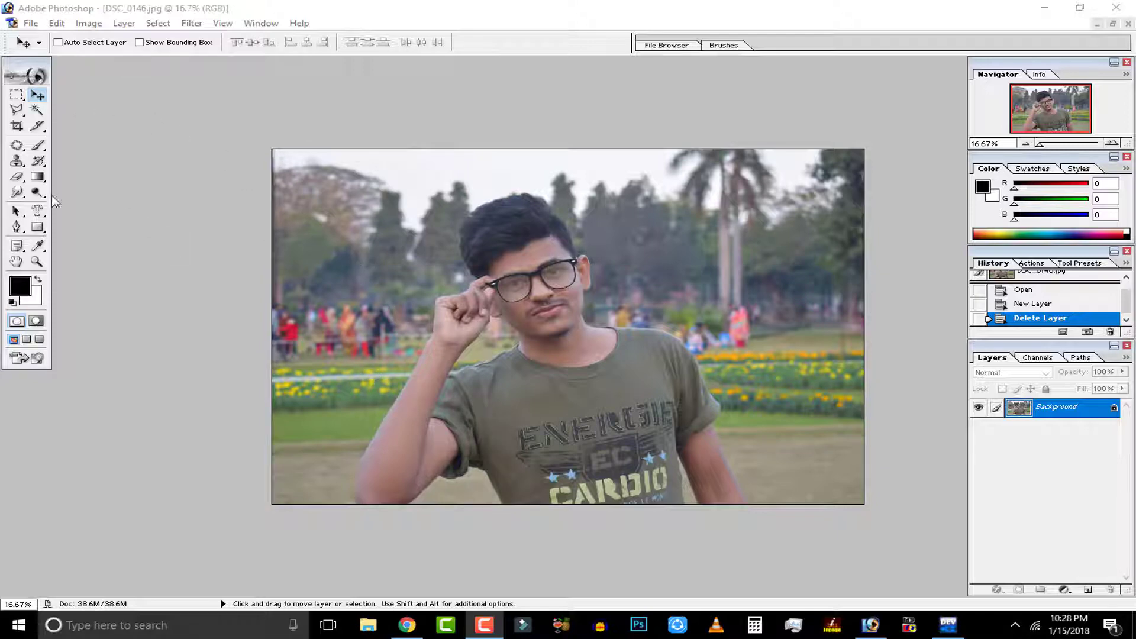
# Step: Select the man by tracing around his outline with the Magnetic Lasso tool
pyautogui.click(14, 106)
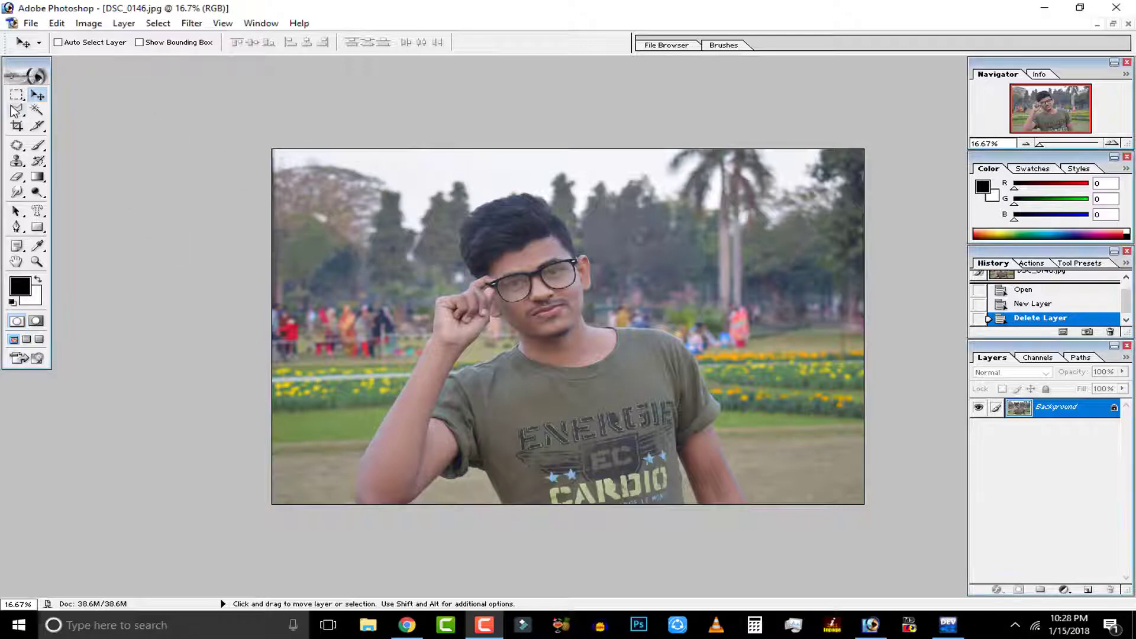
pyautogui.click(67, 112)
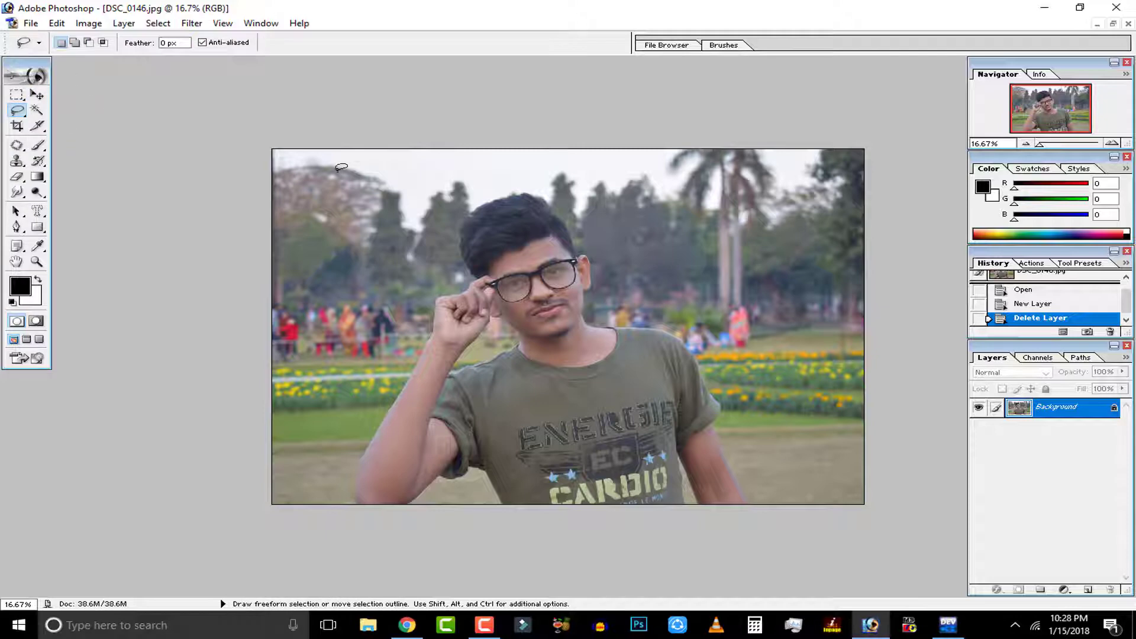
pyautogui.click(16, 113)
pyautogui.click(66, 141)
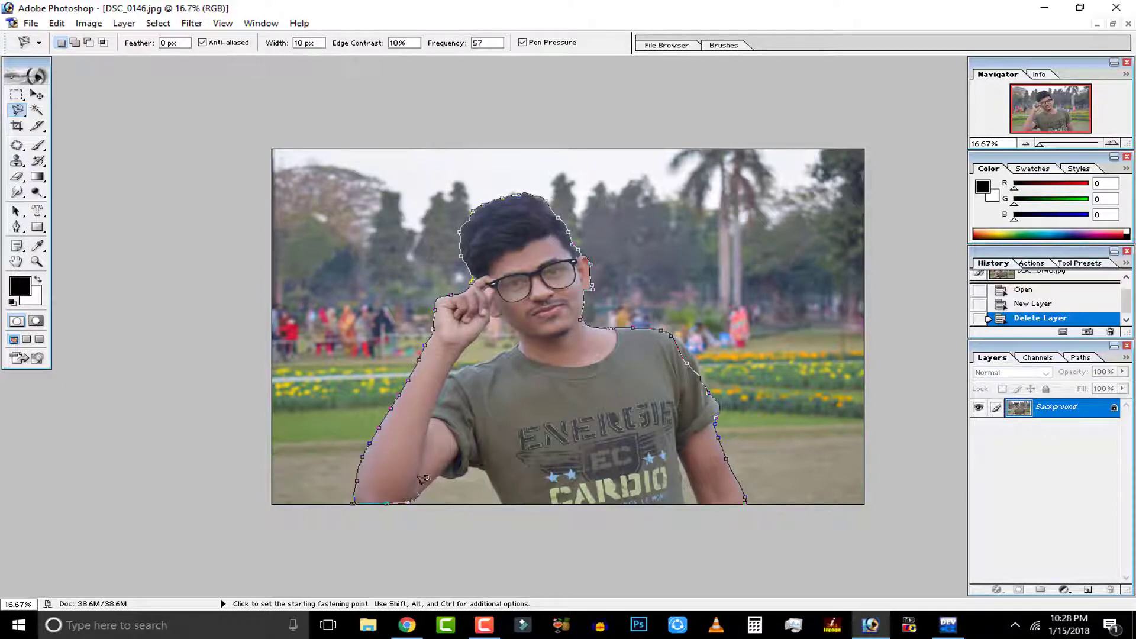
pyautogui.click(702, 499)
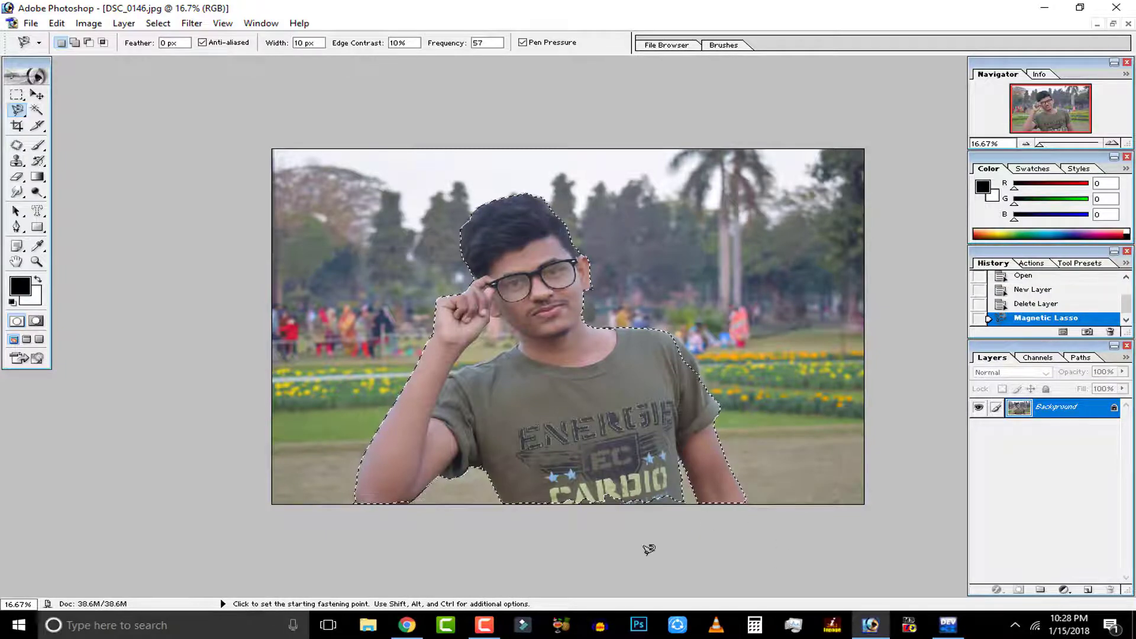
# Step: Use the Polygonal Lasso in add-to-selection mode to include the missed area at the raised arm's elbow
pyautogui.click(18, 110)
pyautogui.click(83, 122)
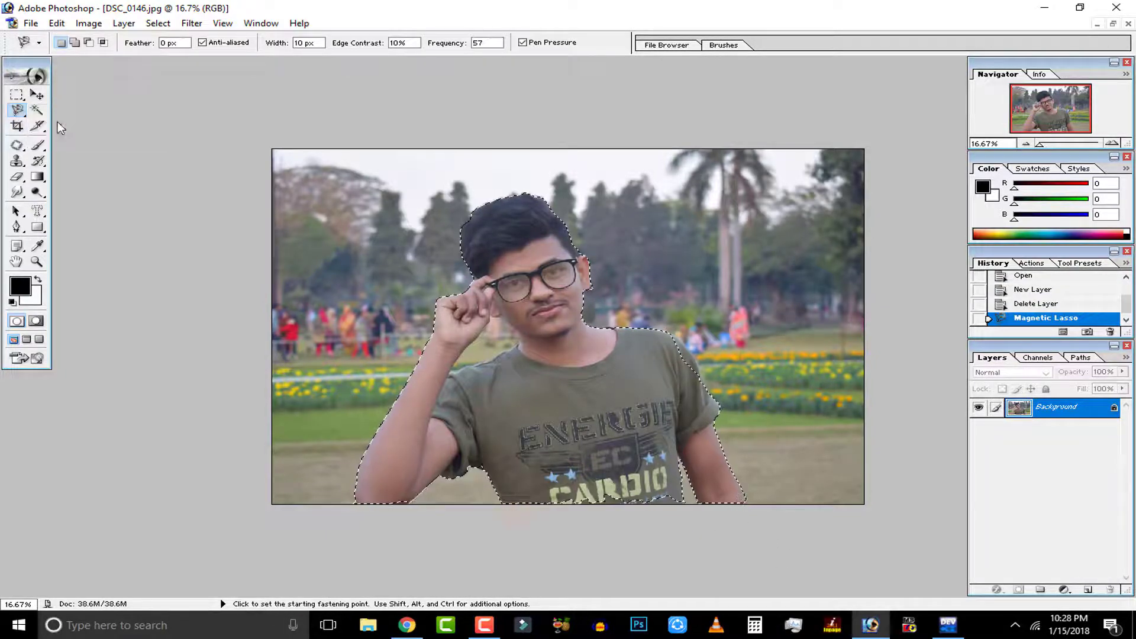
pyautogui.click(75, 42)
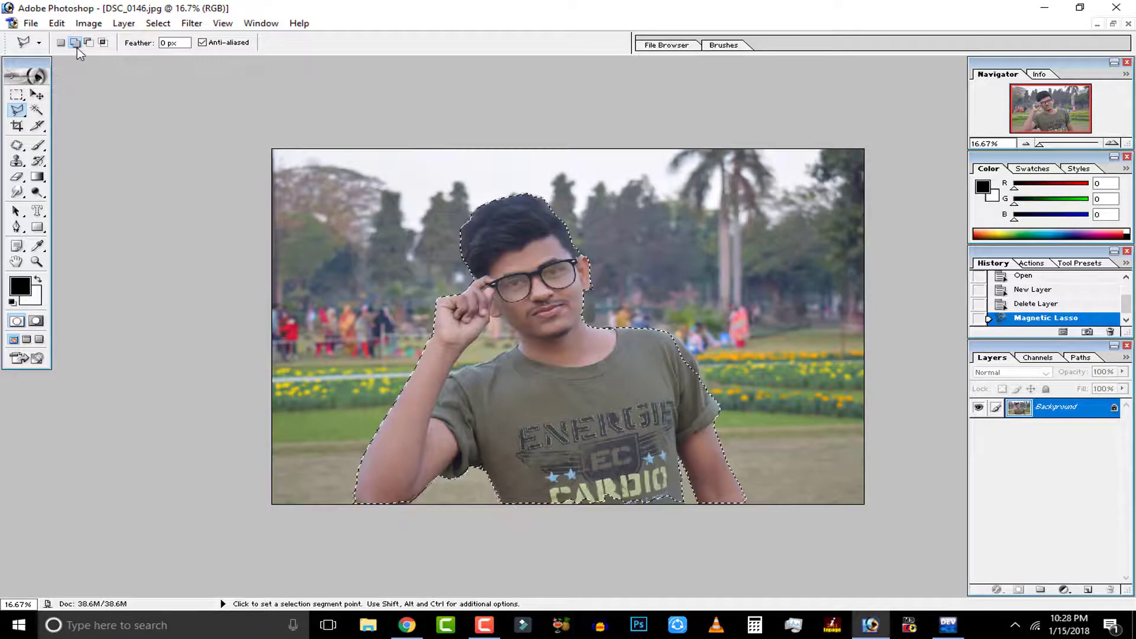
pyautogui.click(88, 43)
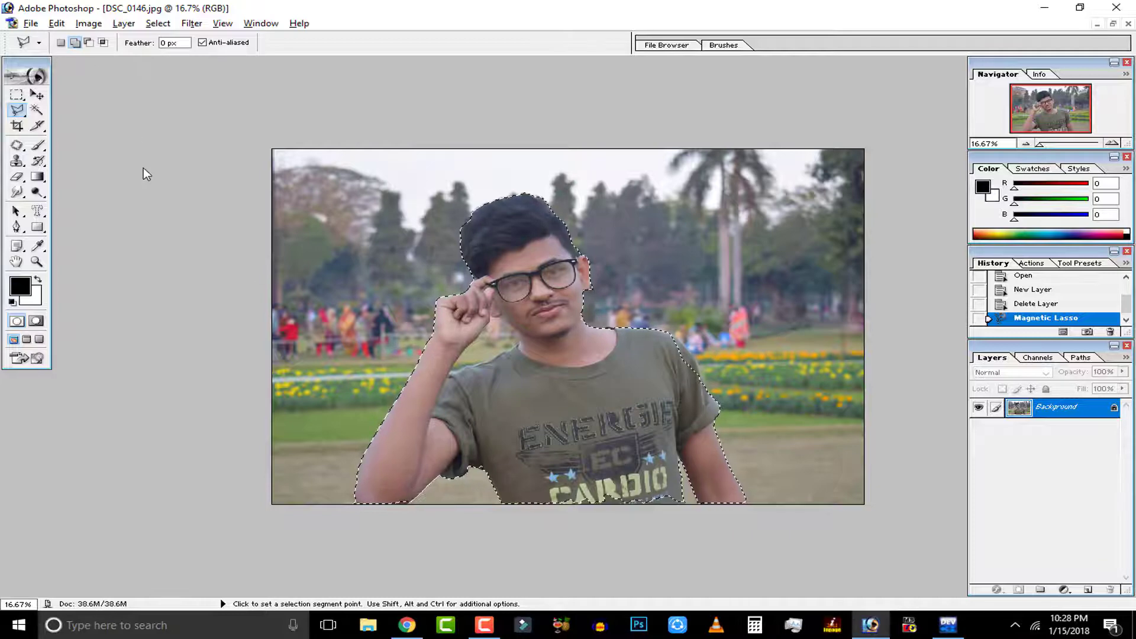
pyautogui.click(411, 500)
pyautogui.doubleClick(377, 473)
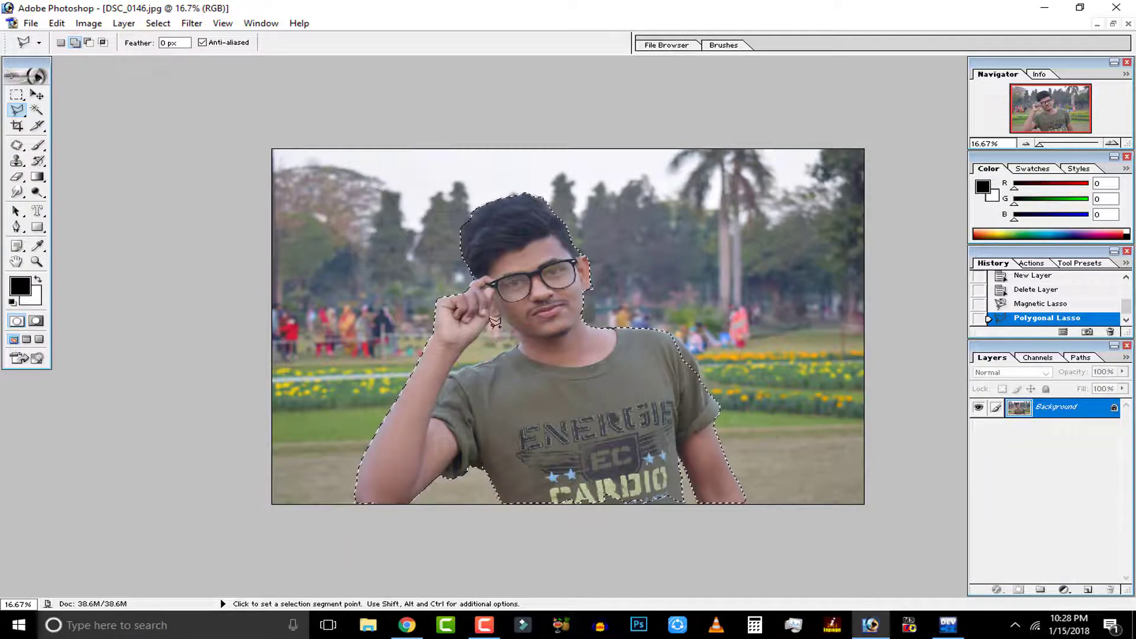
# Step: Add the missed strips along the bottom edge of the shirt and the lowered arm to the selection
pyautogui.click(503, 502)
pyautogui.click(504, 545)
pyautogui.click(652, 554)
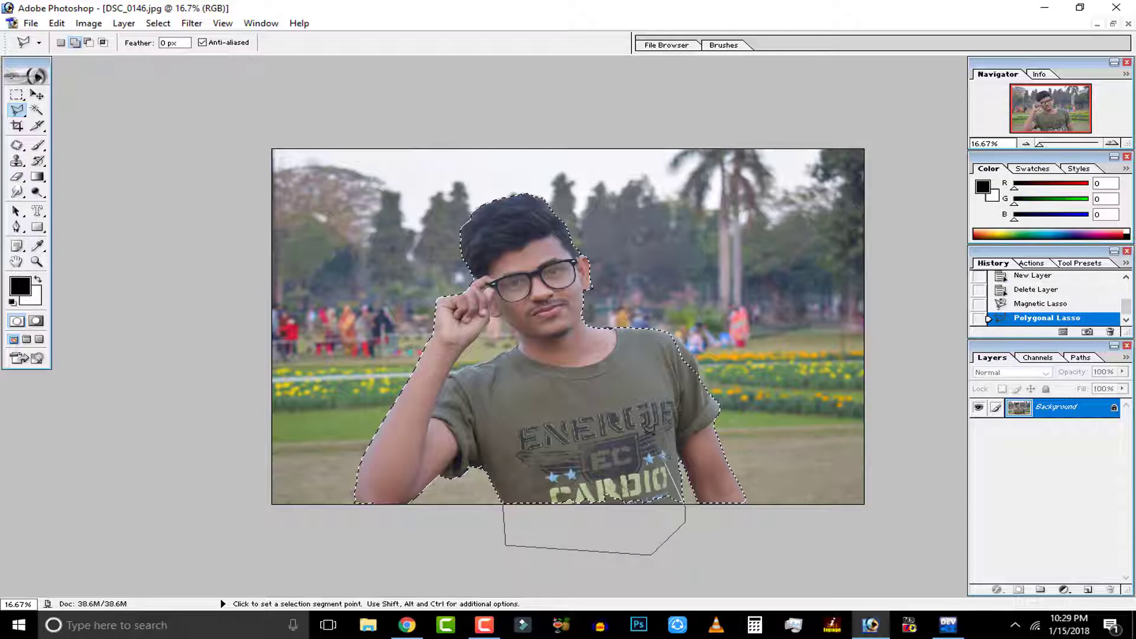
pyautogui.doubleClick(680, 500)
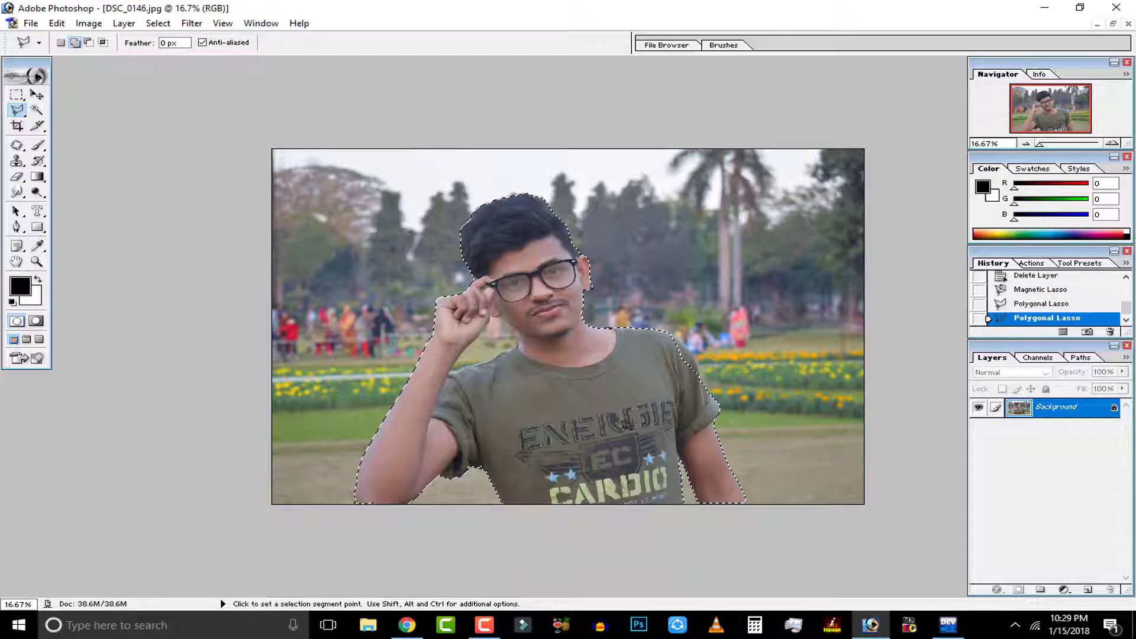
pyautogui.click(689, 522)
pyautogui.click(734, 522)
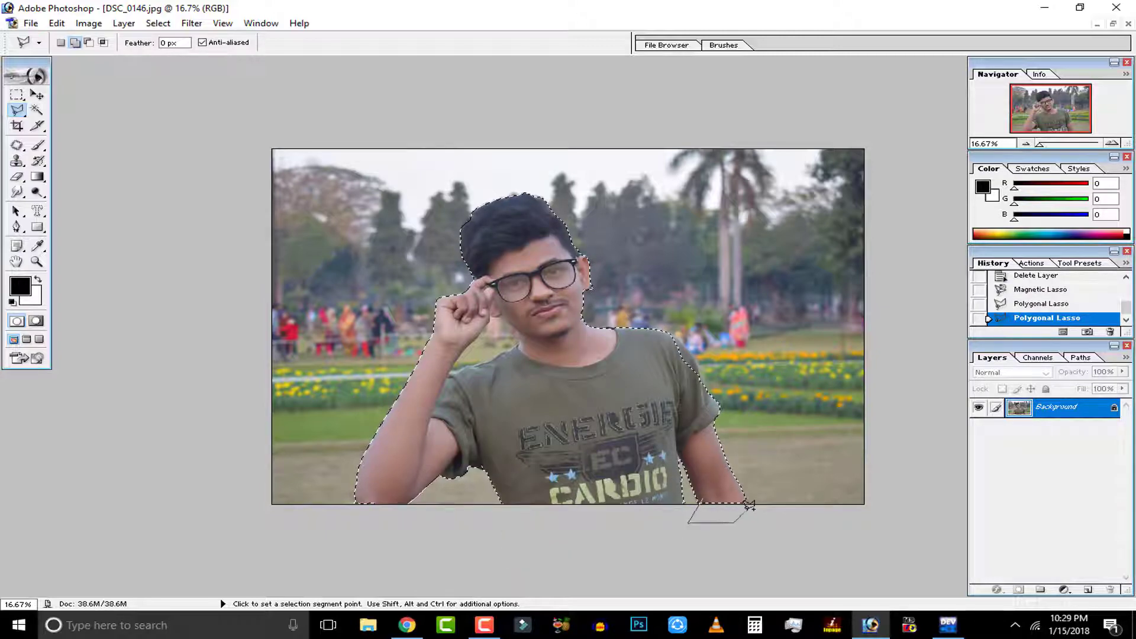
pyautogui.doubleClick(636, 397)
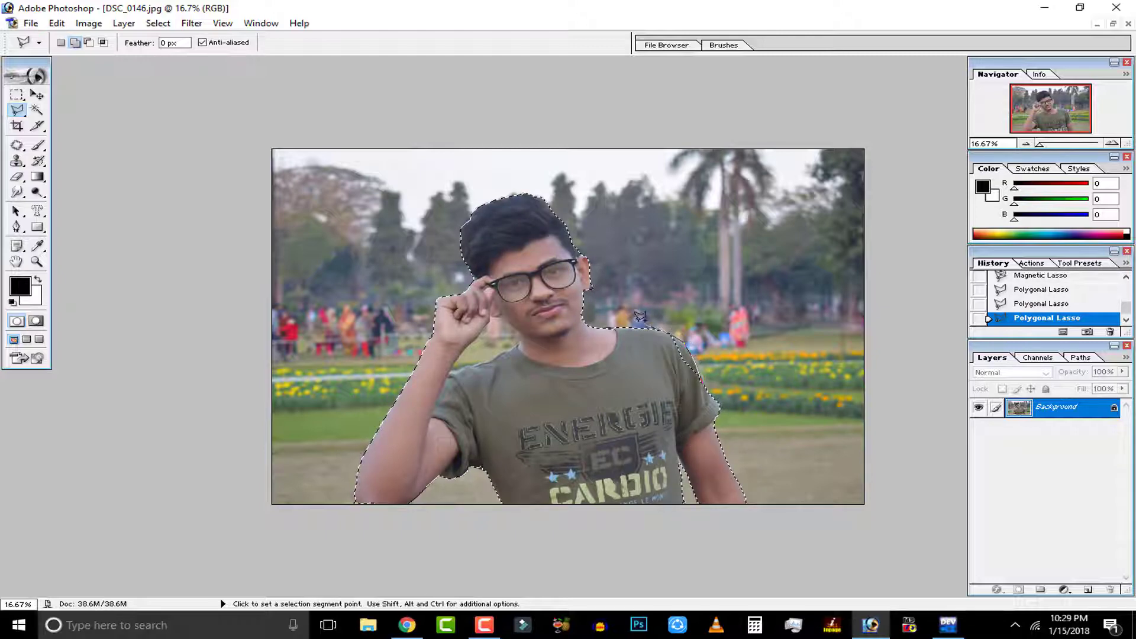
# Step: Add the missed sliver along the shoulder beside the neck to the selection
pyautogui.click(606, 337)
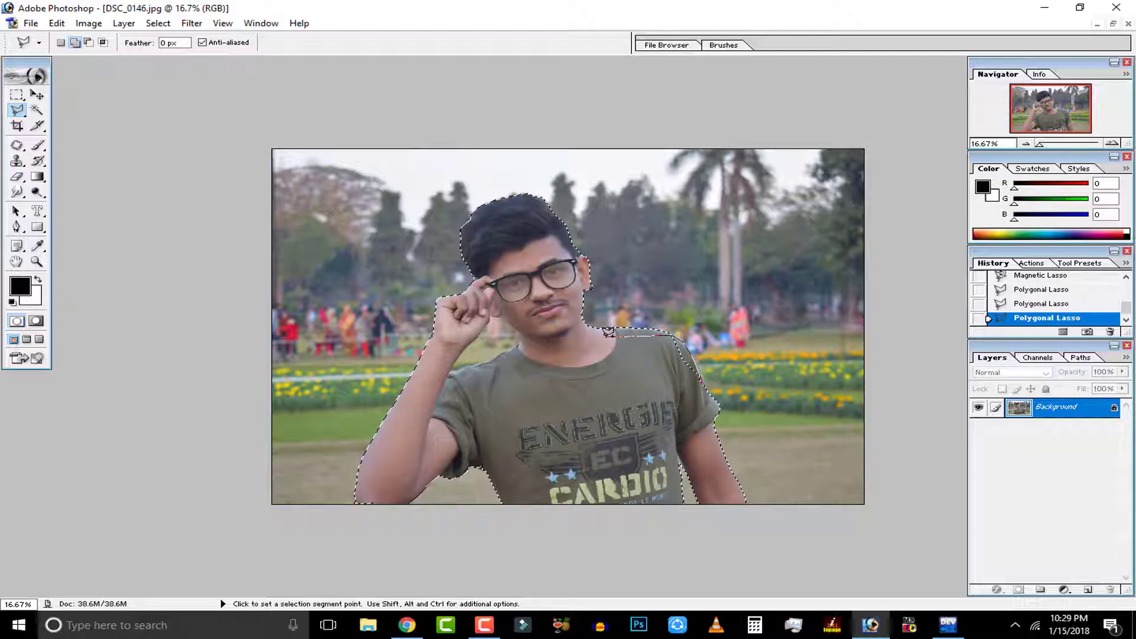
pyautogui.doubleClick(645, 390)
pyautogui.click(642, 393)
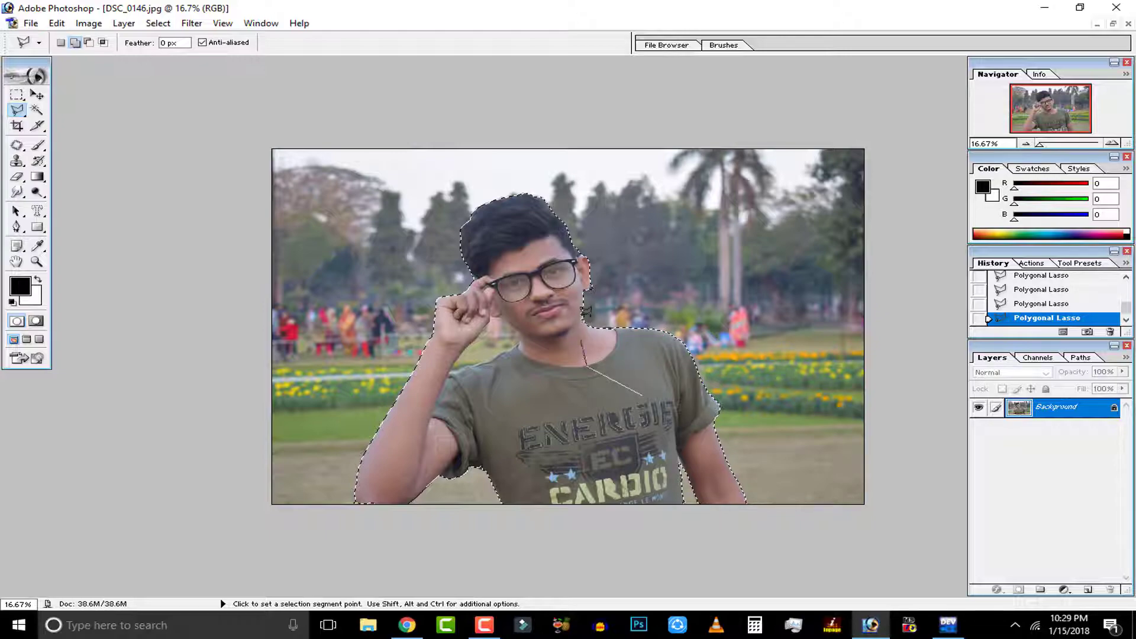
pyautogui.press('Escape')
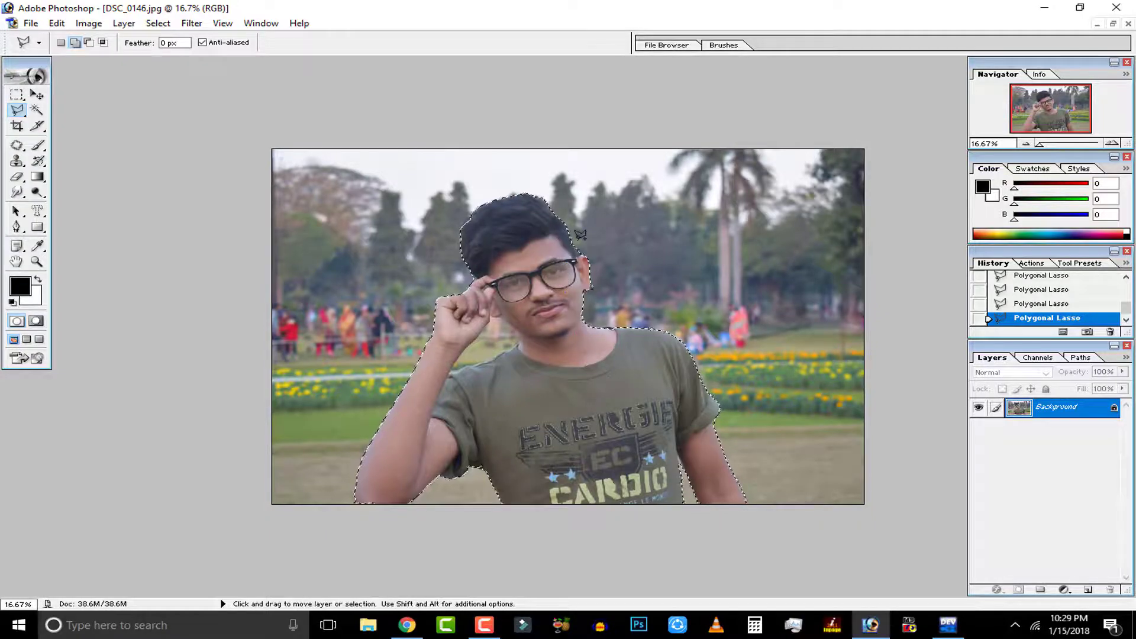
# Step: Subtract the background gap between the raised hand and neck, and the sliver below the lowered arm's sleeve, from the selection
pyautogui.hotkey('ctrl', '+')
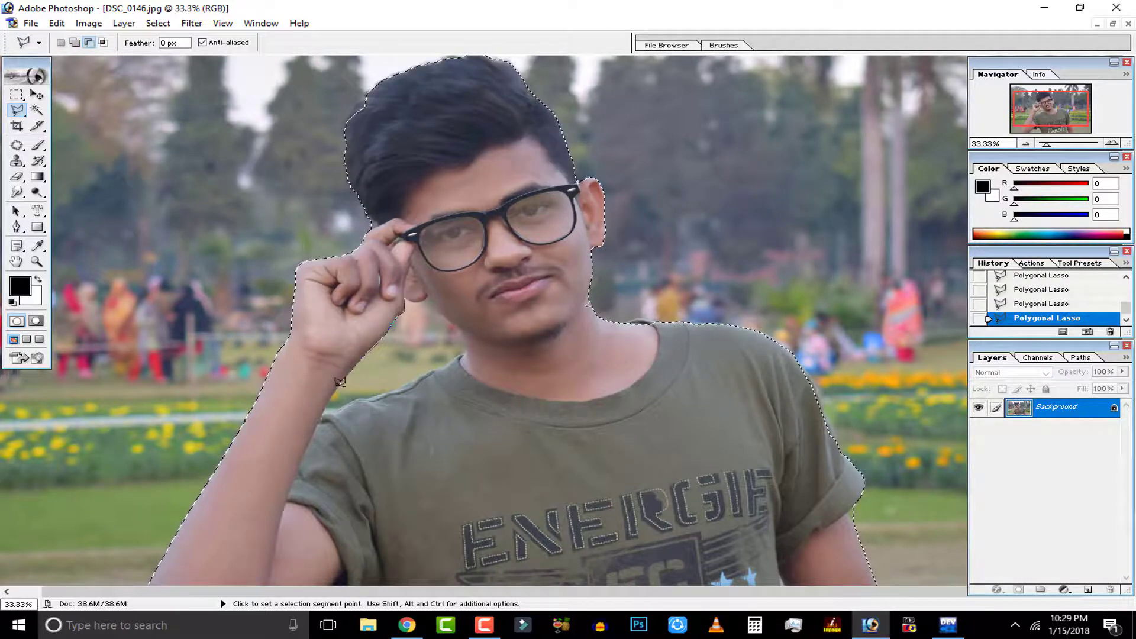
pyautogui.click(329, 406)
pyautogui.click(409, 297)
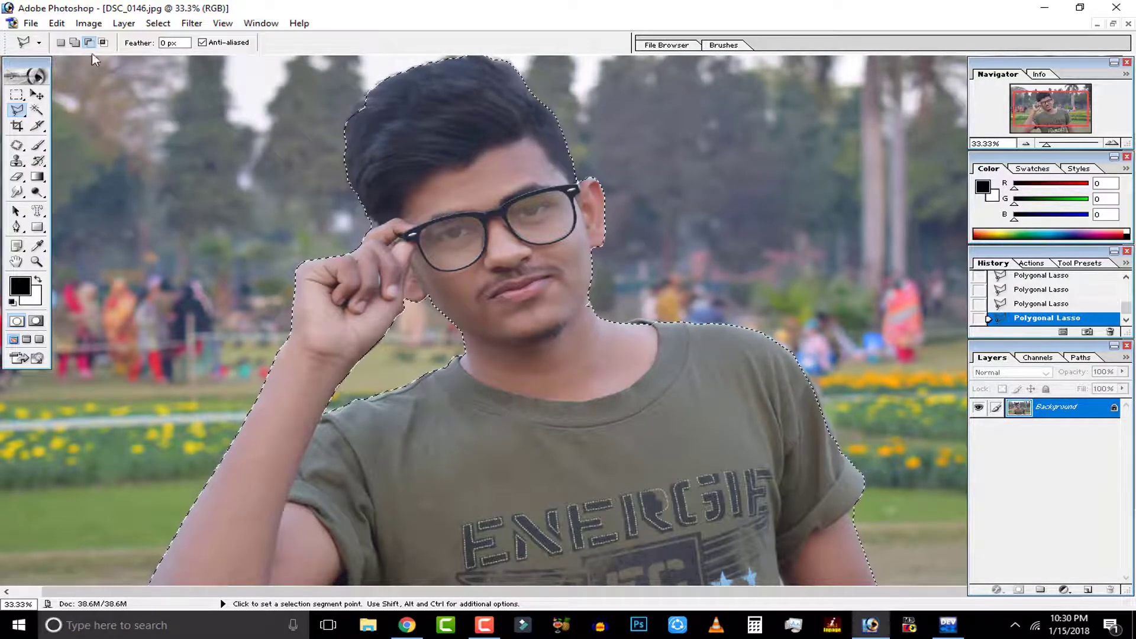
pyautogui.click(75, 43)
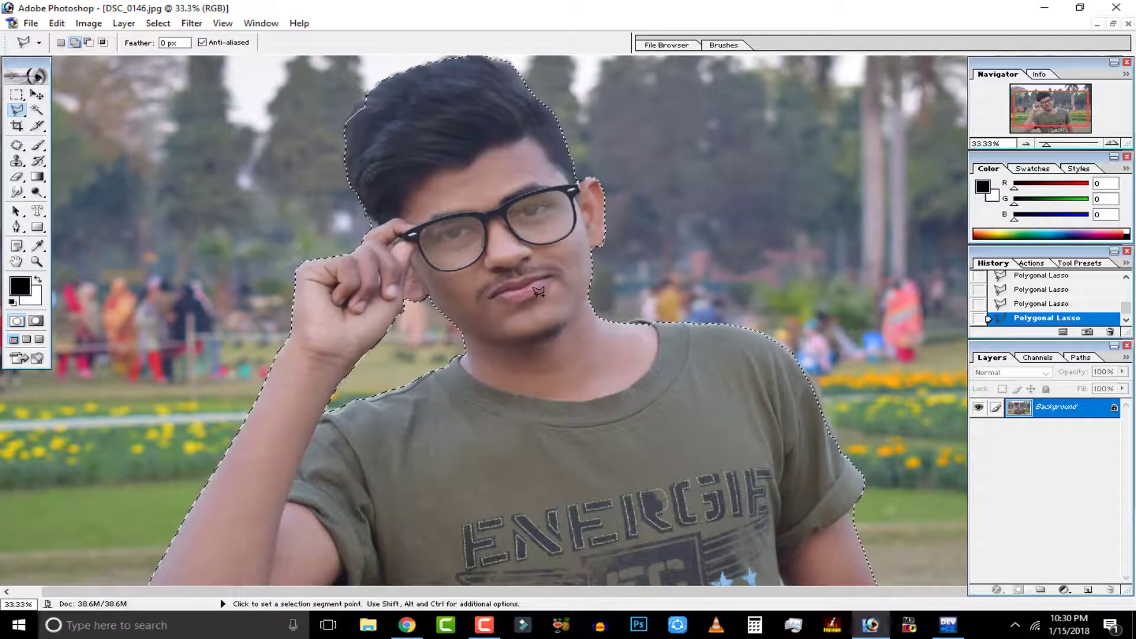
pyautogui.press('alt')
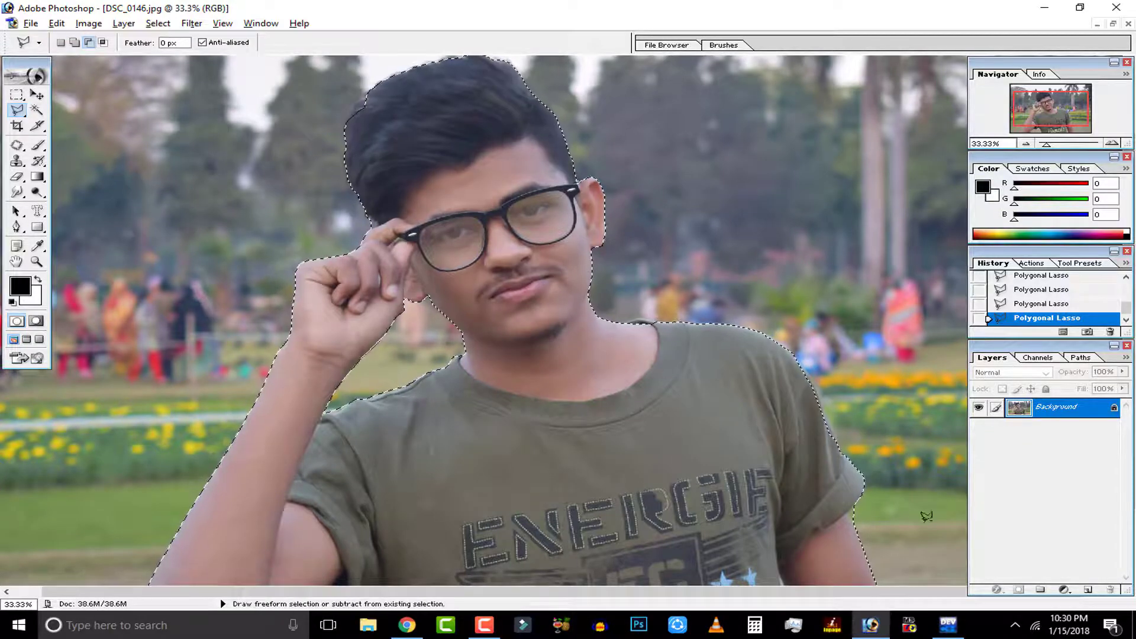
pyautogui.click(852, 511)
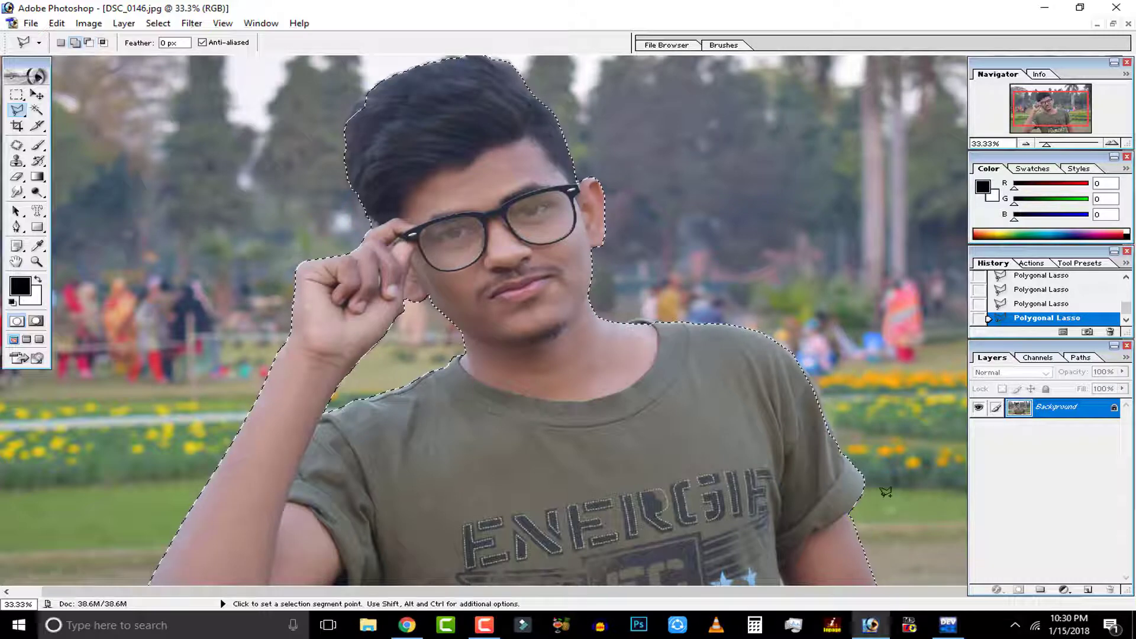
# Step: Copy the selected man to a new layer and check the cutout by temporarily hiding the Background layer
pyautogui.hotkey('ctrl', '-')
pyautogui.hotkey('ctrl', '-')
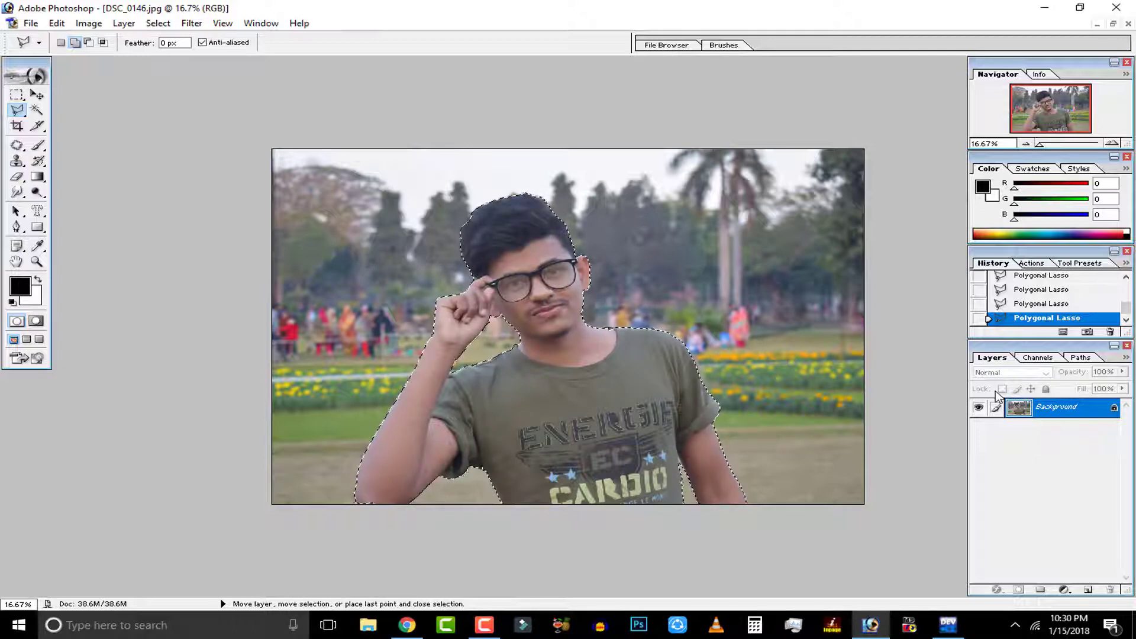
pyautogui.hotkey('ctrl', 'j')
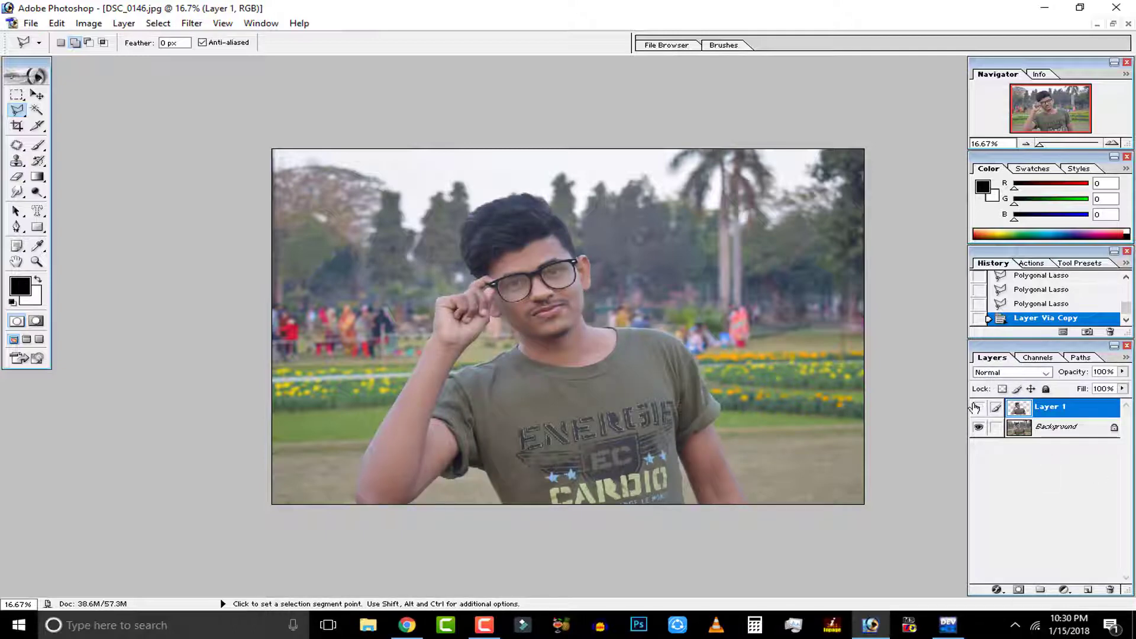
pyautogui.click(977, 407)
pyautogui.click(979, 427)
pyautogui.click(977, 407)
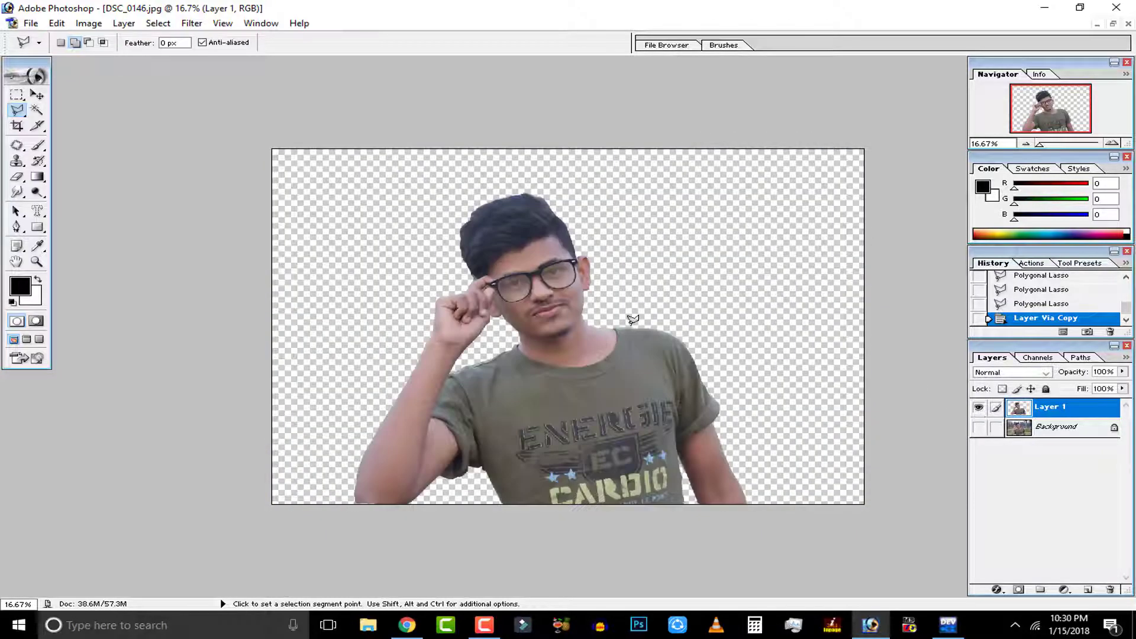
pyautogui.click(979, 427)
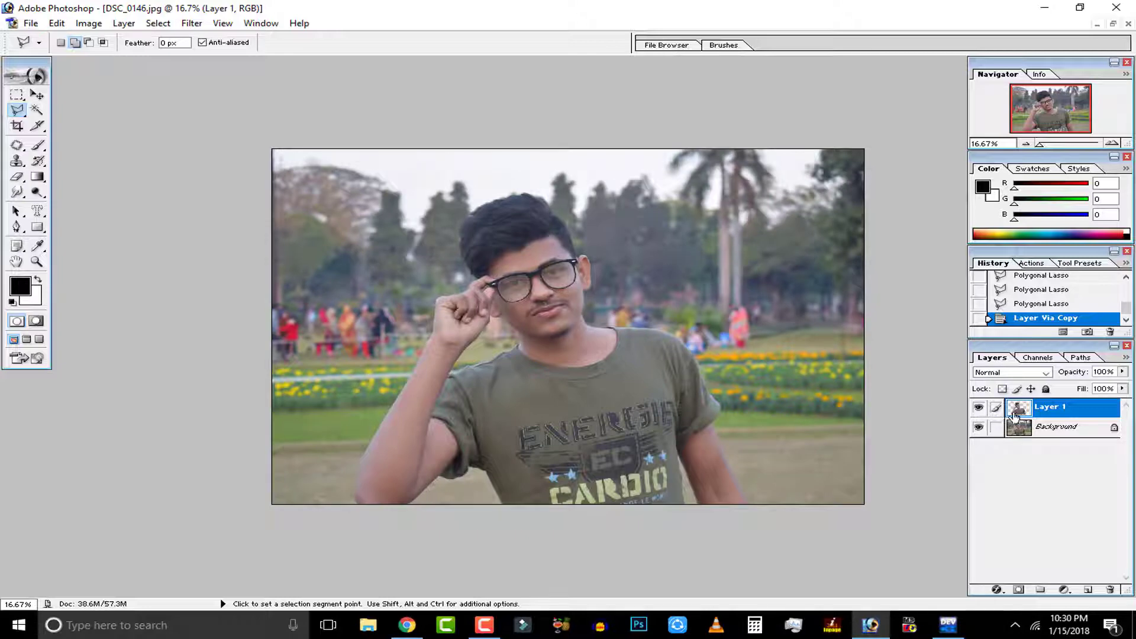
# Step: Try a Hue/Saturation adjustment on the Background layer with hue +99, saturation +70 and lightness -3
pyautogui.click(1044, 431)
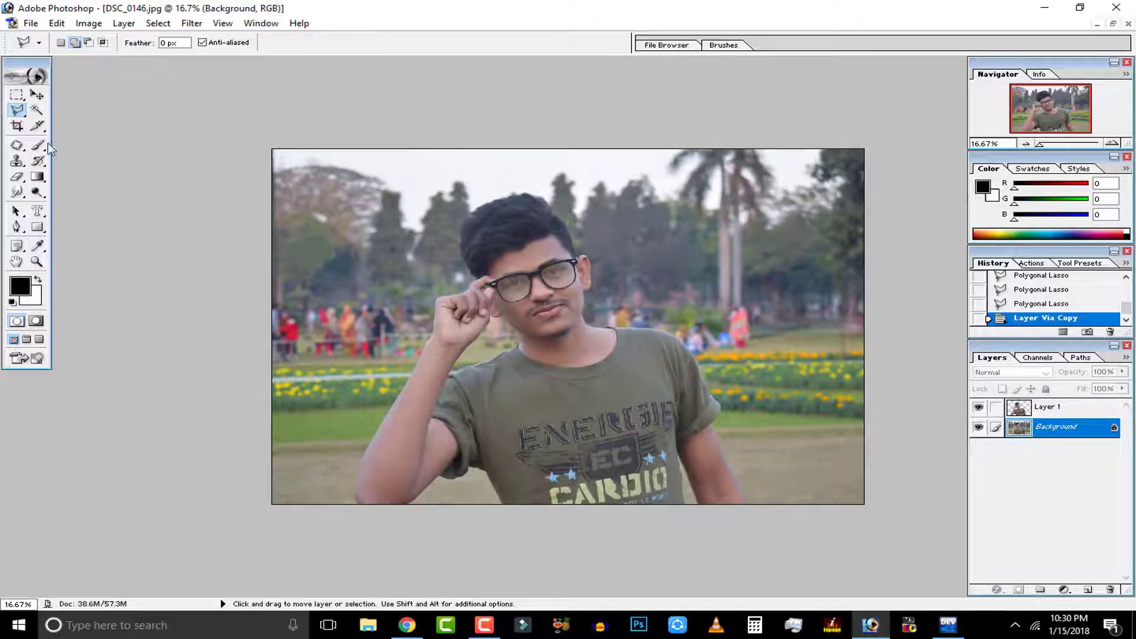
pyautogui.click(88, 24)
pyautogui.moveTo(104, 61)
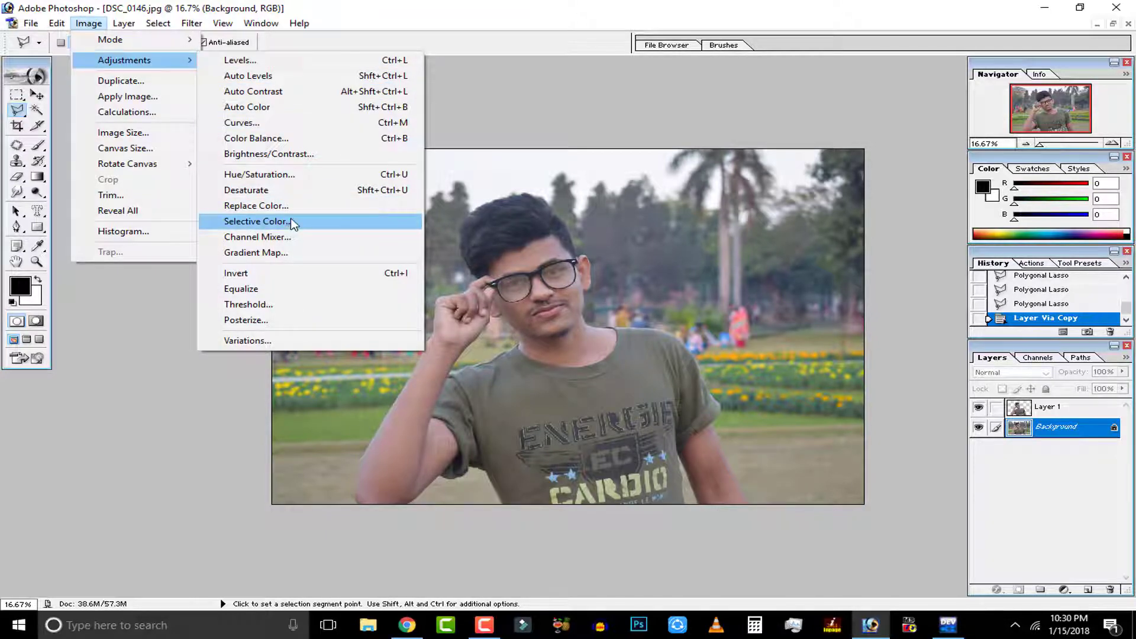
pyautogui.click(265, 178)
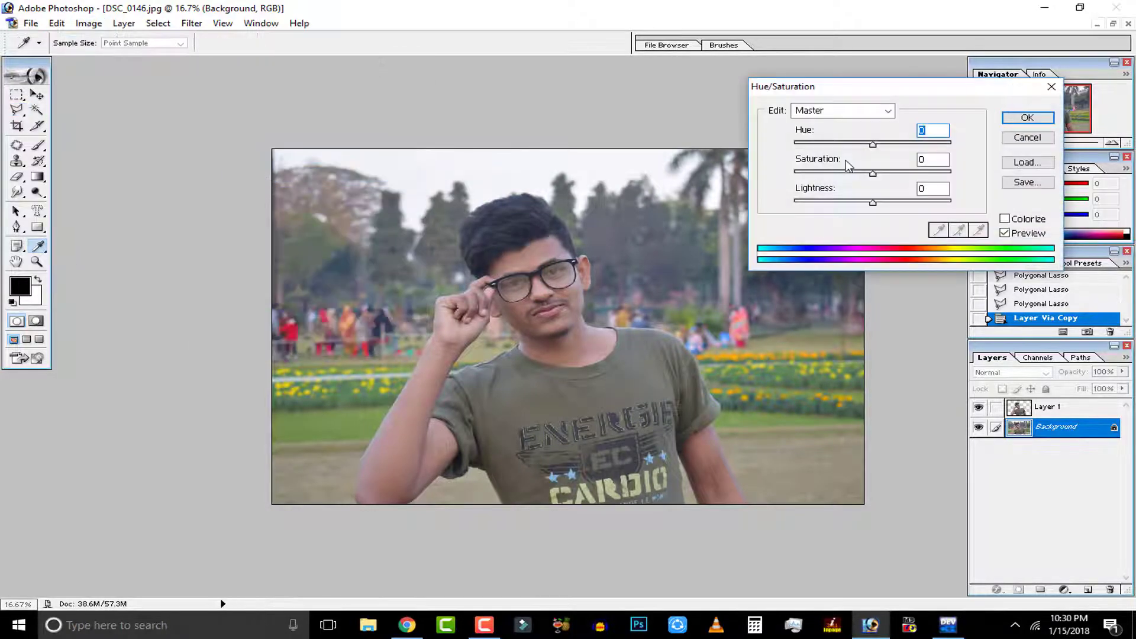
pyautogui.moveTo(873, 144); pyautogui.dragTo(928, 161)
pyautogui.moveTo(928, 172); pyautogui.dragTo(930, 176)
pyautogui.moveTo(873, 202)
pyautogui.mouseDown()
pyautogui.moveTo(892, 201)
pyautogui.moveTo(849, 203)
pyautogui.moveTo(875, 211)
pyautogui.moveTo(867, 202)
pyautogui.mouseUp()
pyautogui.moveTo(890, 144); pyautogui.dragTo(928, 155)
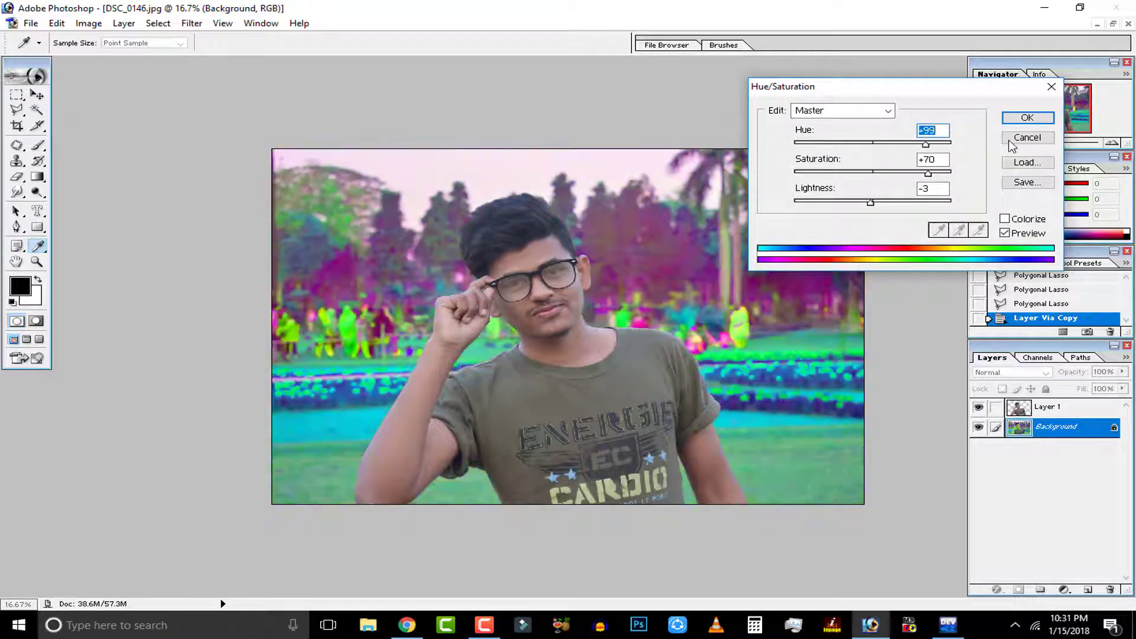
pyautogui.click(1019, 140)
# Step: Undo the layer copy and invert the selection so it covers the background around the man
pyautogui.click(1059, 407)
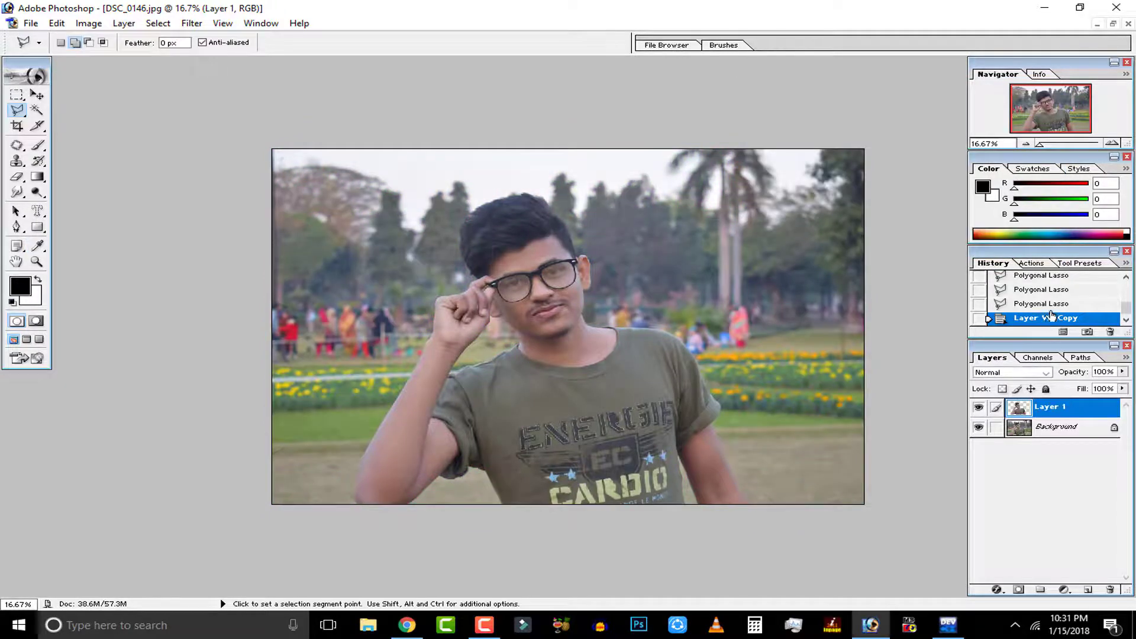
pyautogui.hotkey('ctrl', 'z')
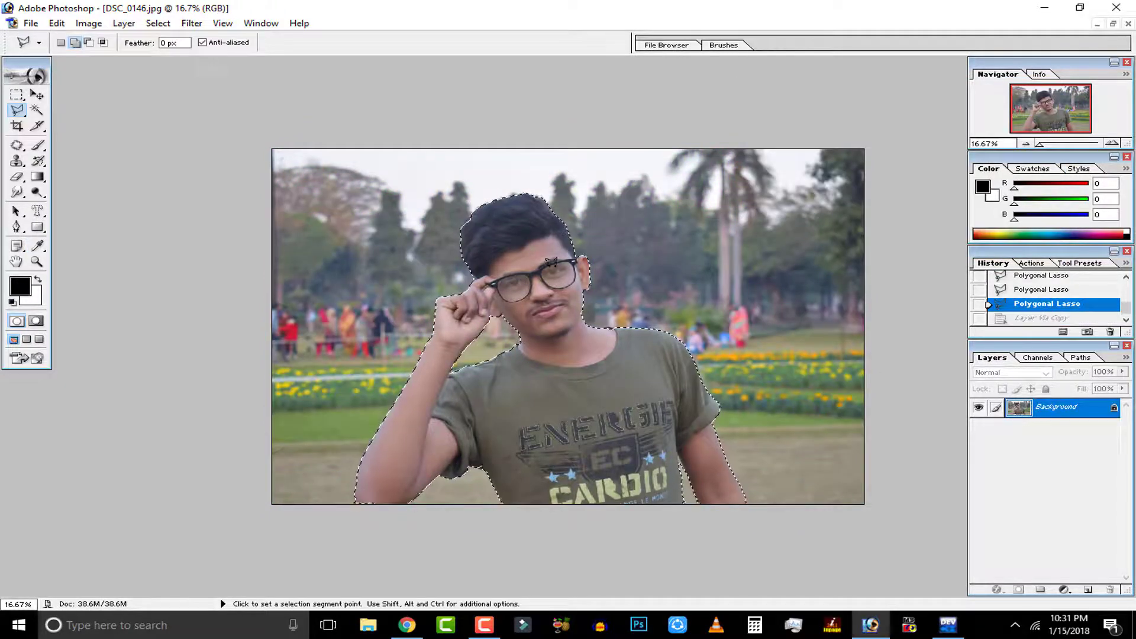
pyautogui.rightClick(541, 254)
pyautogui.click(596, 278)
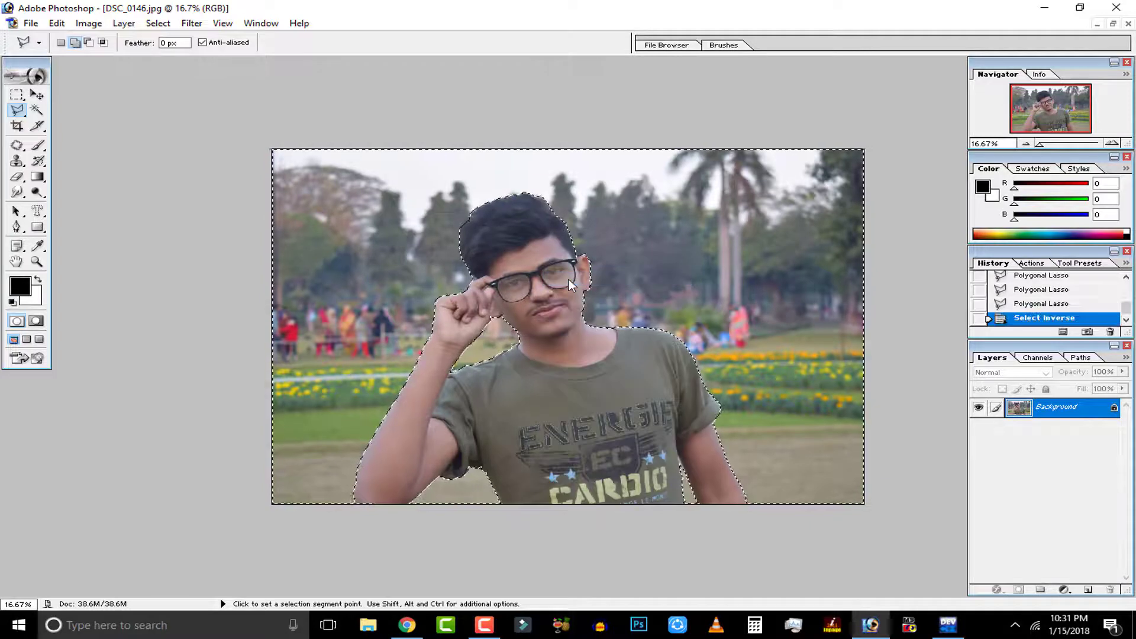
# Step: Apply a Hue/Saturation adjustment with hue -126 to the selected background
pyautogui.click(88, 23)
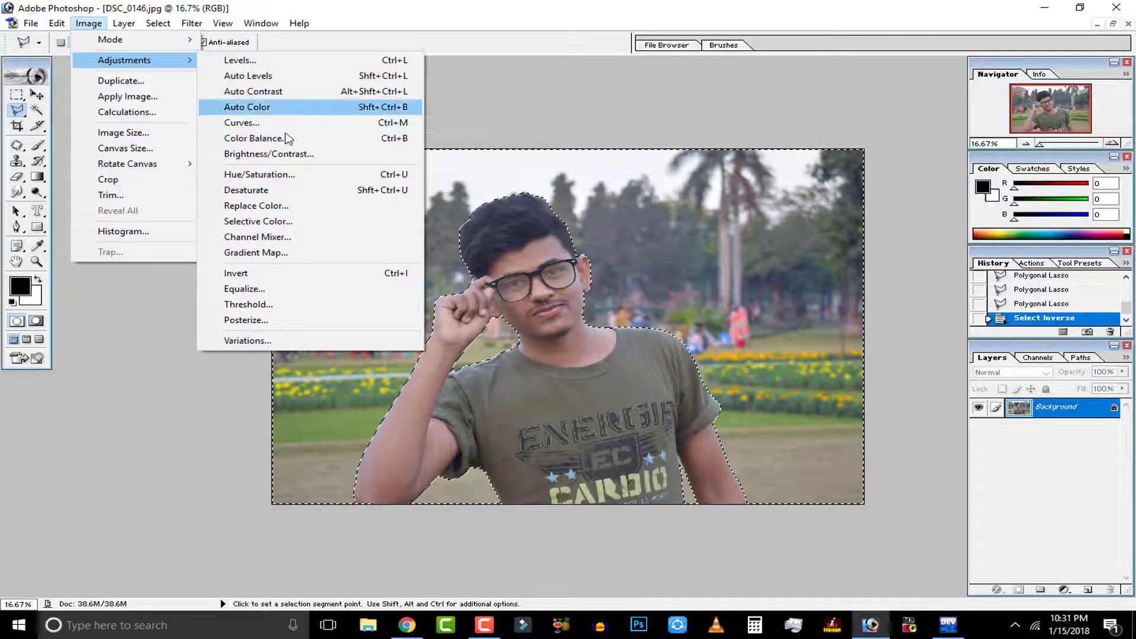
pyautogui.click(276, 181)
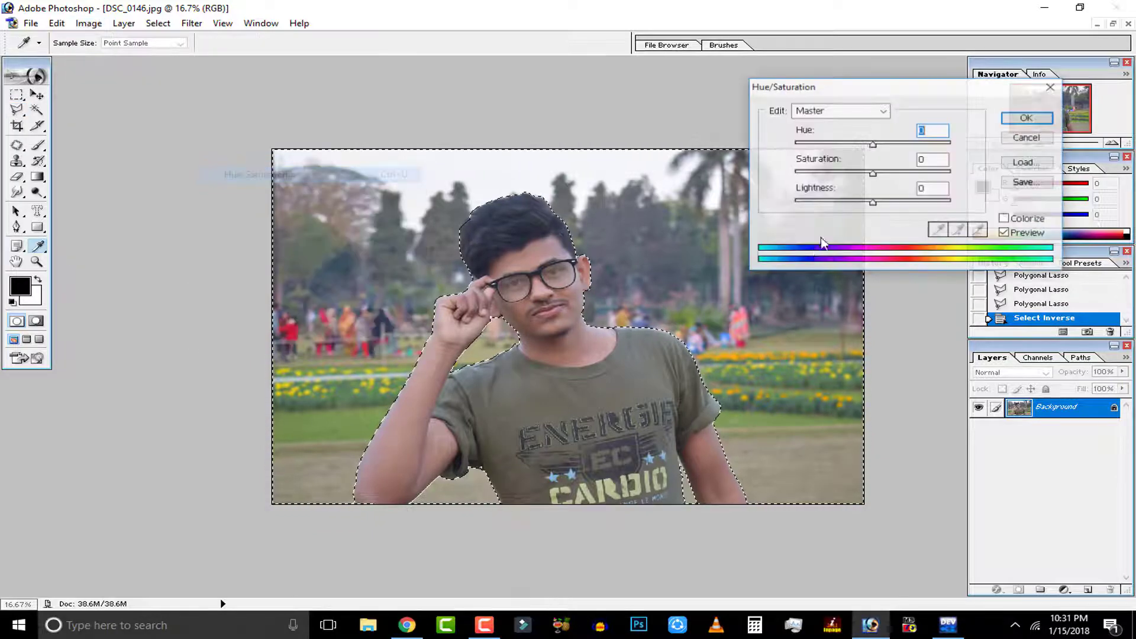
pyautogui.moveTo(873, 144); pyautogui.dragTo(814, 146)
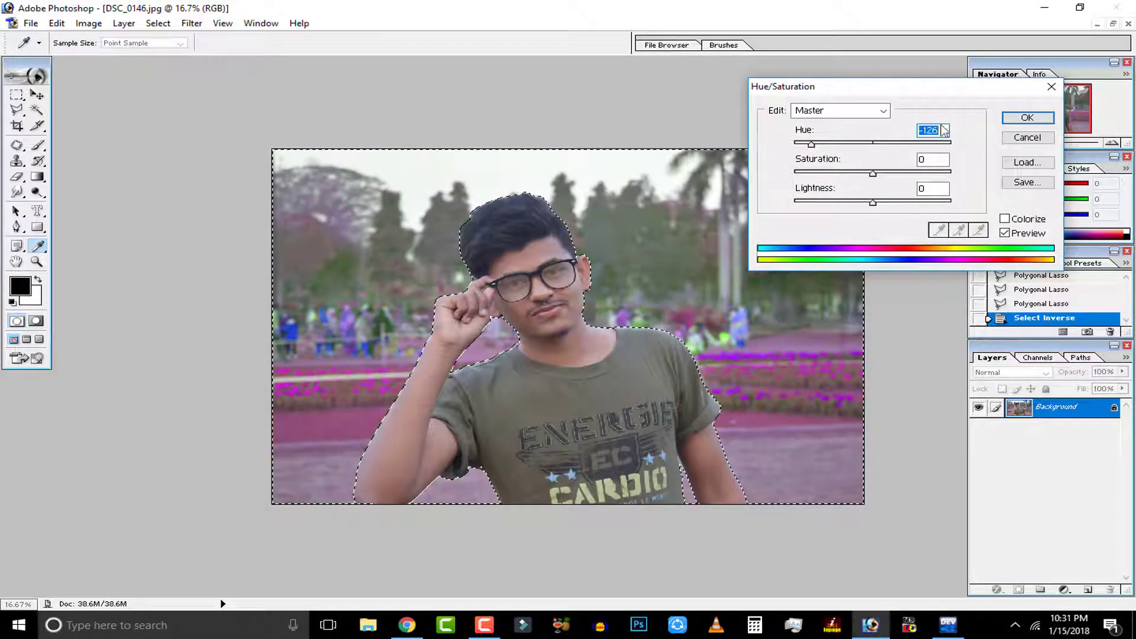
pyautogui.click(1027, 117)
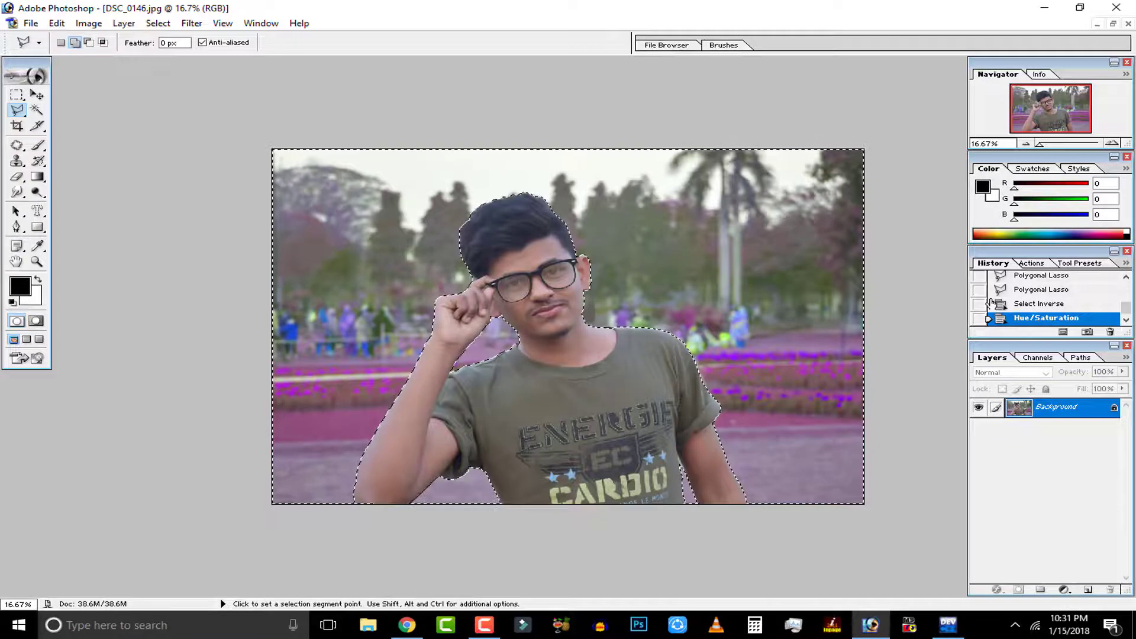
# Step: Compare the photo before and after the Hue/Saturation adjustment and view the recoloured background with the selection cleared
pyautogui.click(1014, 303)
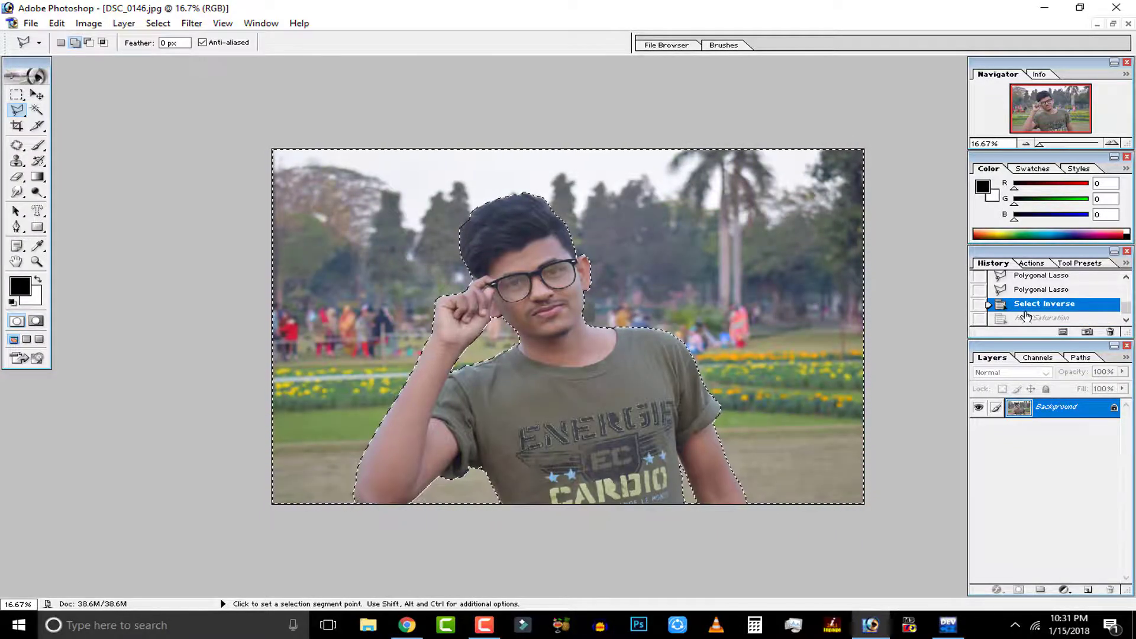
pyautogui.click(1026, 317)
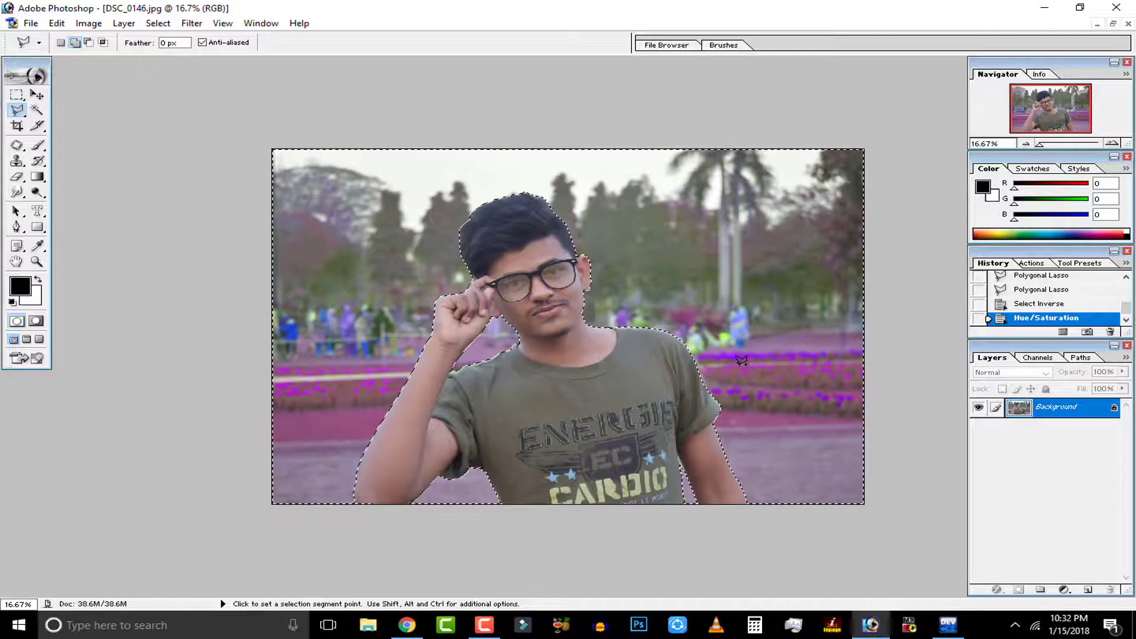
pyautogui.hotkey('ctrl', 'd')
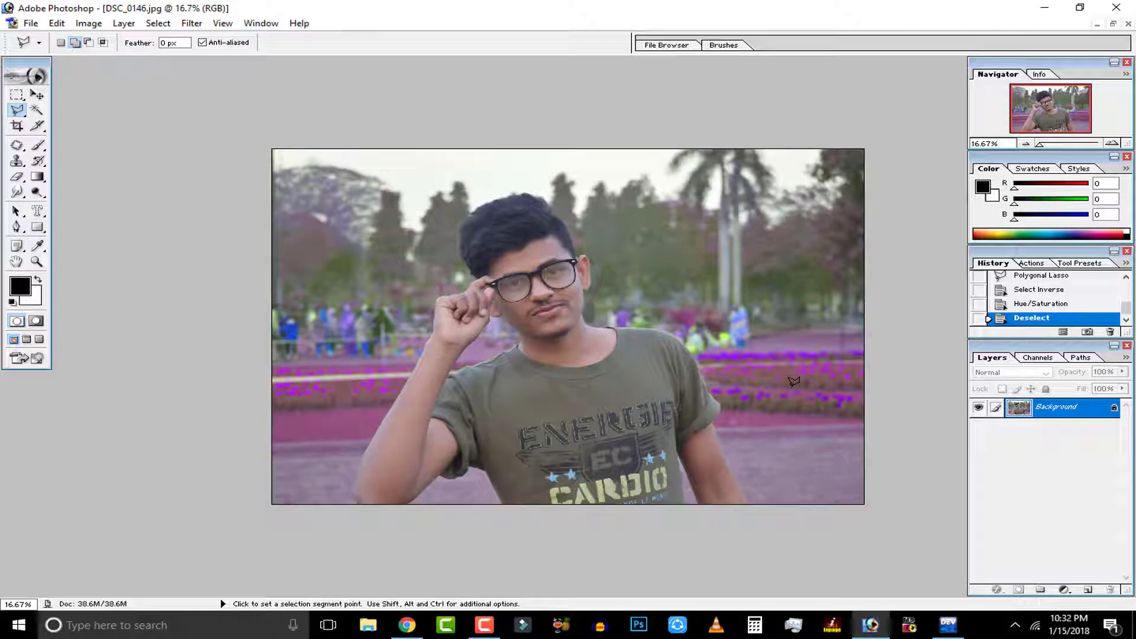
# Step: Revert the colour adjustment and the selection inversion, and copy the selected man to a new layer
pyautogui.hotkey('ctrl', 'z')
pyautogui.click(1036, 304)
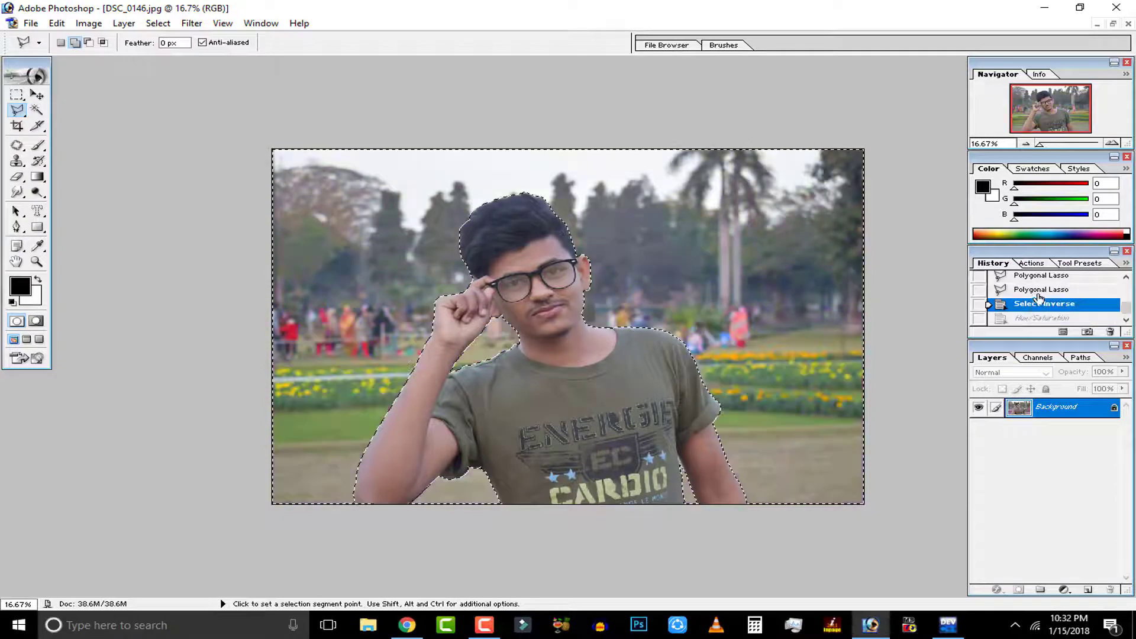
pyautogui.click(1039, 291)
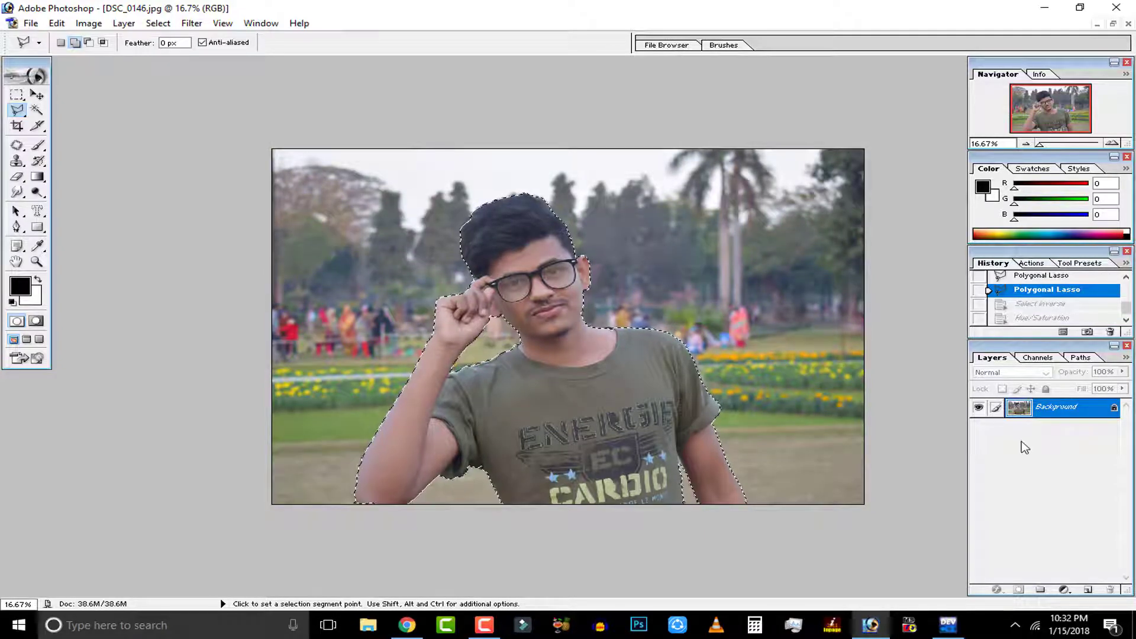
pyautogui.hotkey('ctrl', 'j')
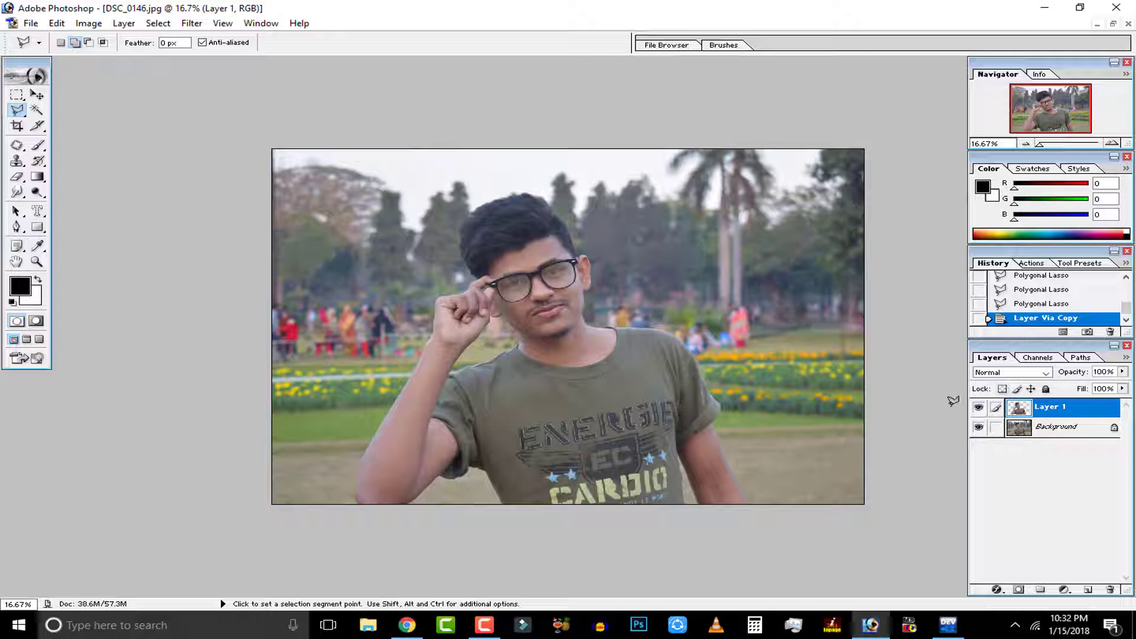
# Step: Add a new layer directly above the Background and brush a pure red (R 255, G 0, B 0) mark beside the man's head
pyautogui.click(14, 292)
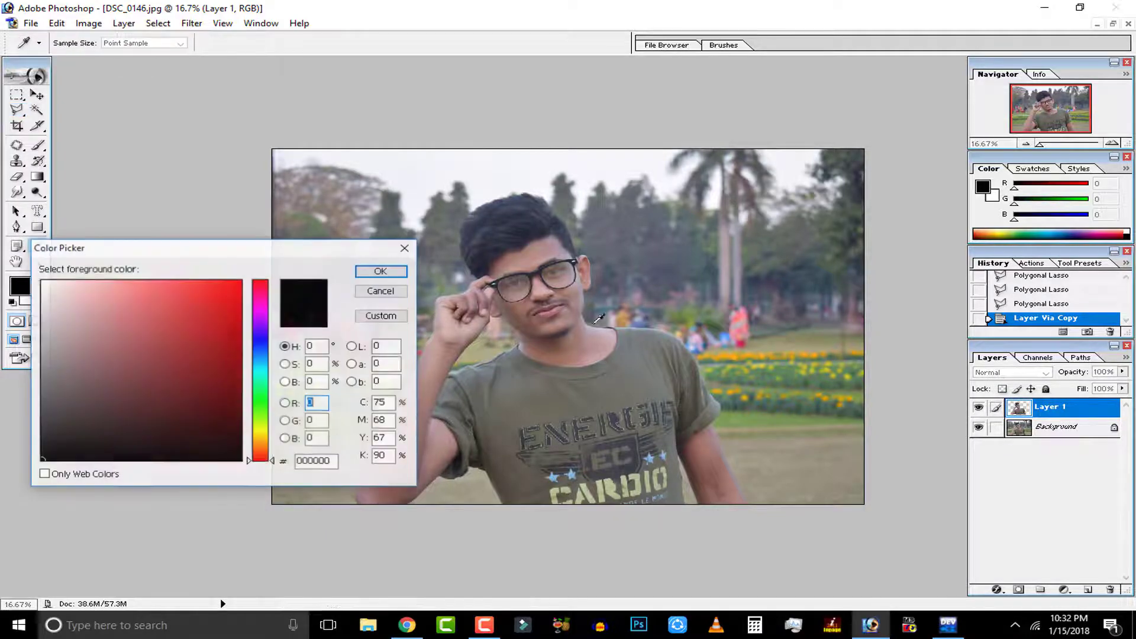
pyautogui.moveTo(185, 339); pyautogui.dragTo(359, 248)
pyautogui.click(364, 272)
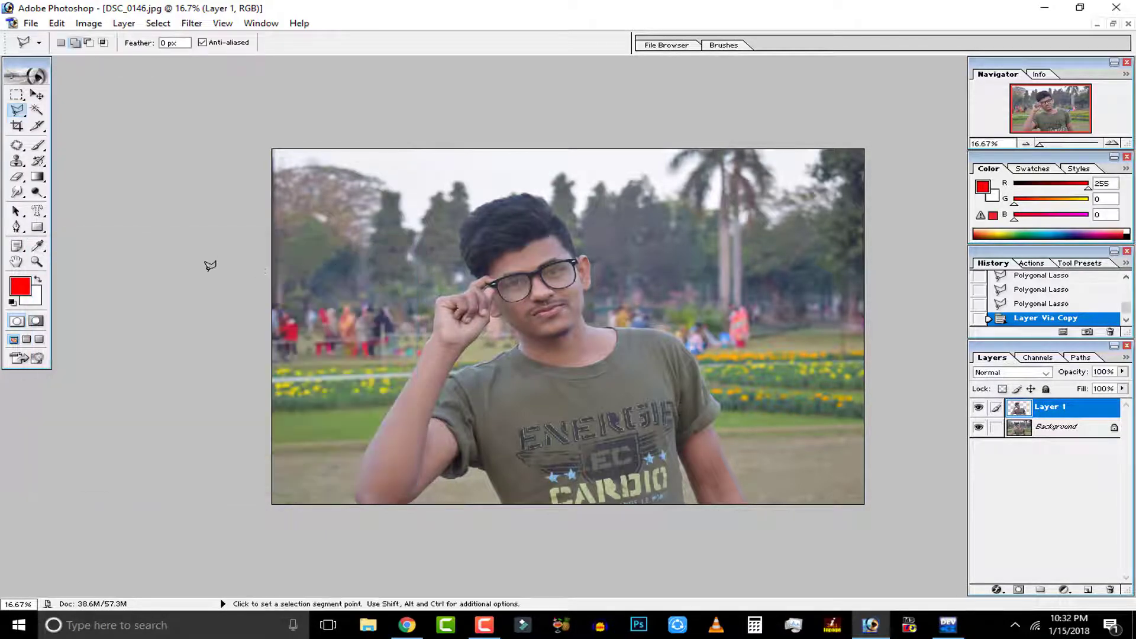
pyautogui.click(1071, 426)
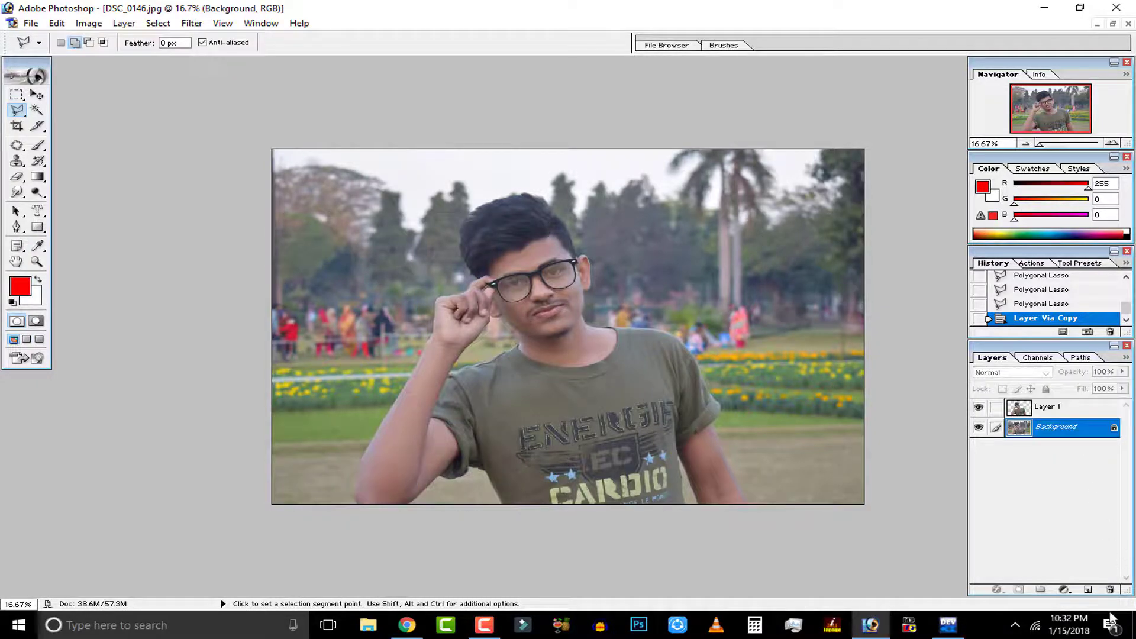
pyautogui.click(1087, 589)
pyautogui.click(39, 146)
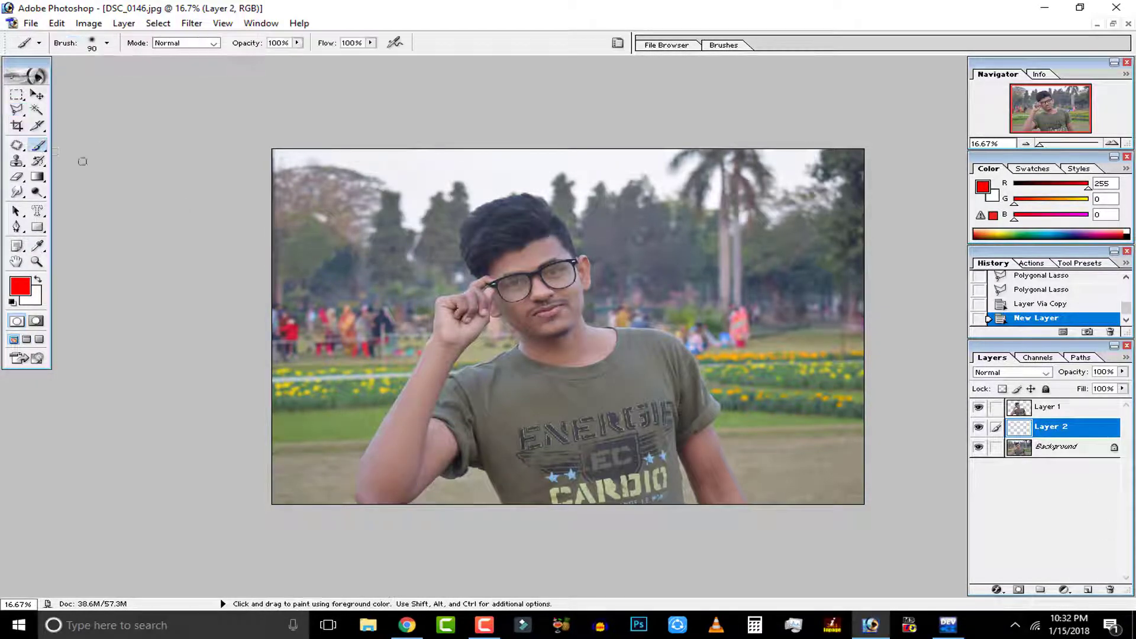
pyautogui.moveTo(380, 207)
pyautogui.mouseDown()
pyautogui.moveTo(362, 274)
pyautogui.moveTo(407, 189)
pyautogui.mouseUp()
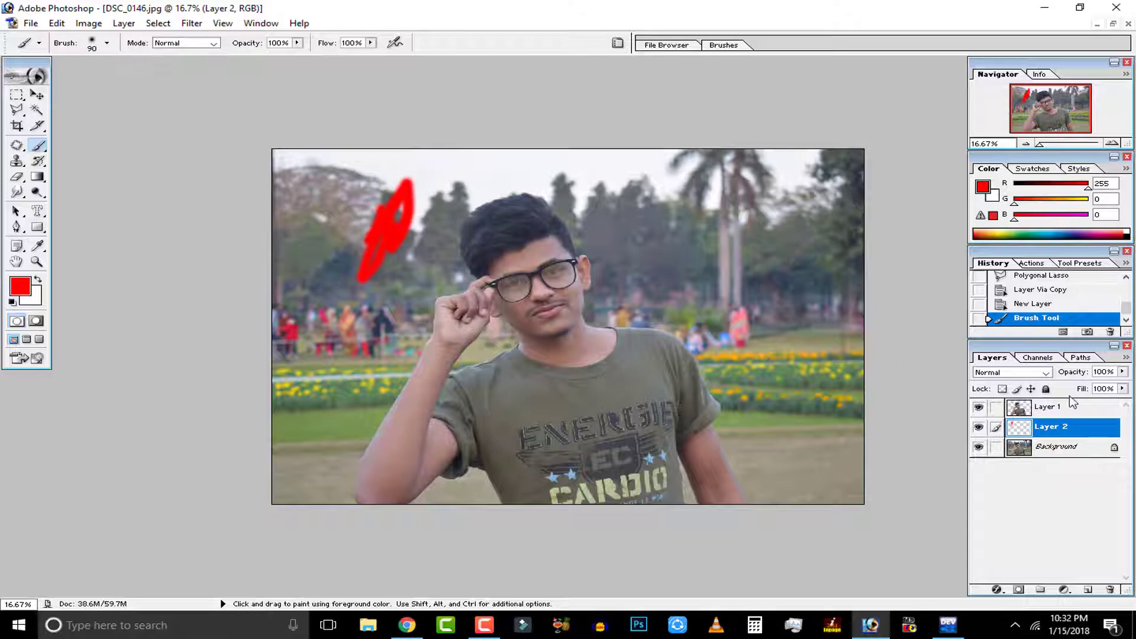
# Step: Set the painted layer's blend mode to Color and brush more red over the trees, people and flower beds beside the raised arm
pyautogui.click(1037, 373)
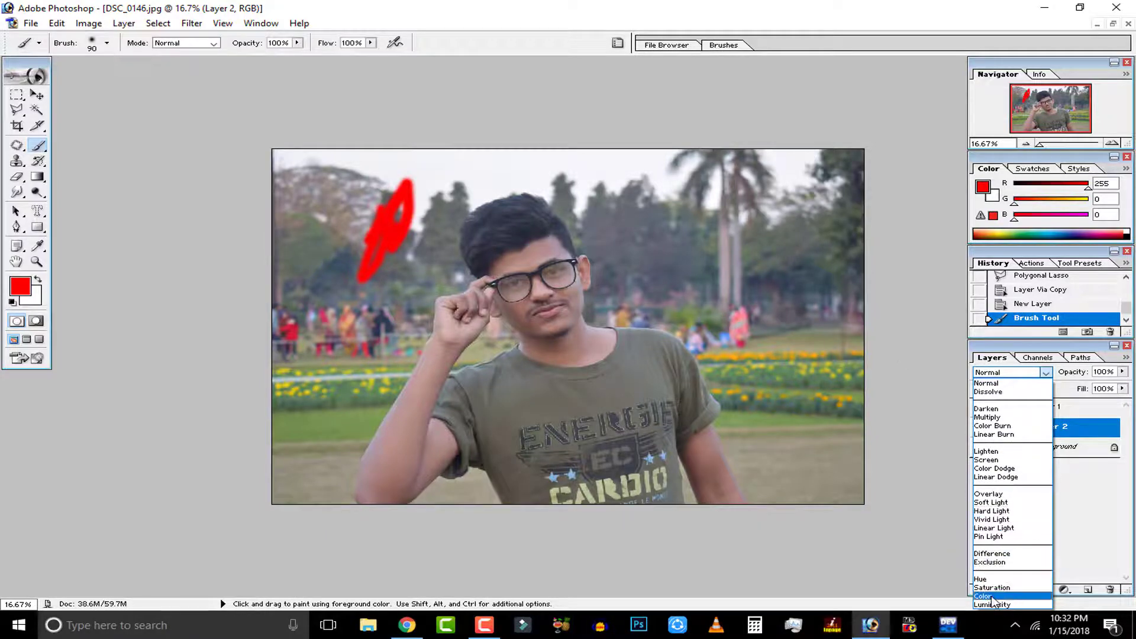
pyautogui.click(988, 383)
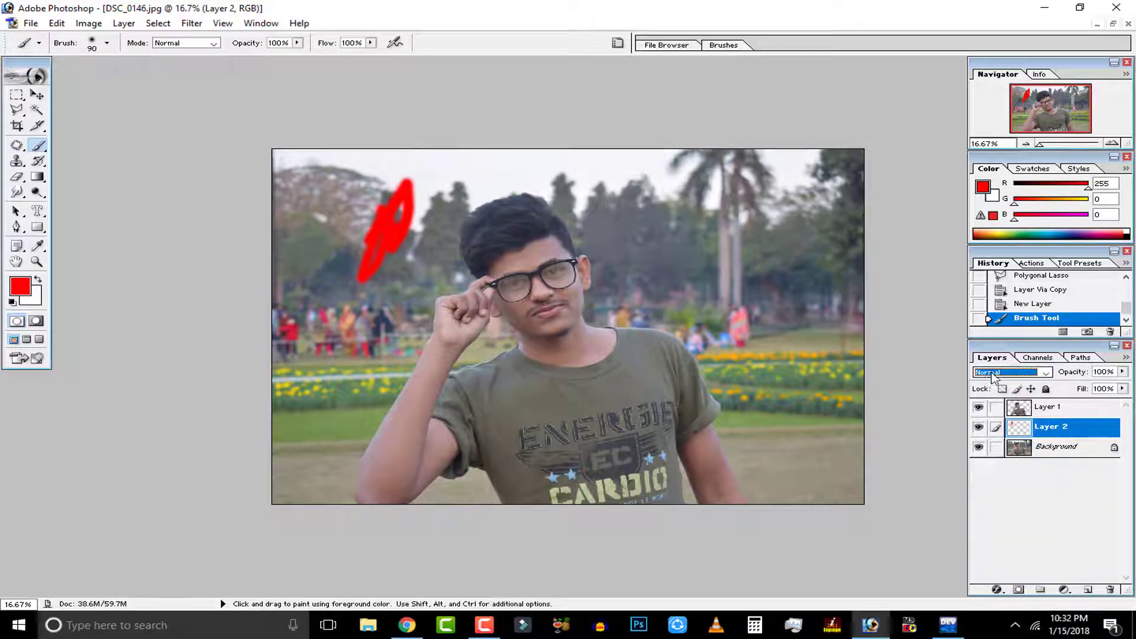
pyautogui.click(992, 379)
pyautogui.click(994, 593)
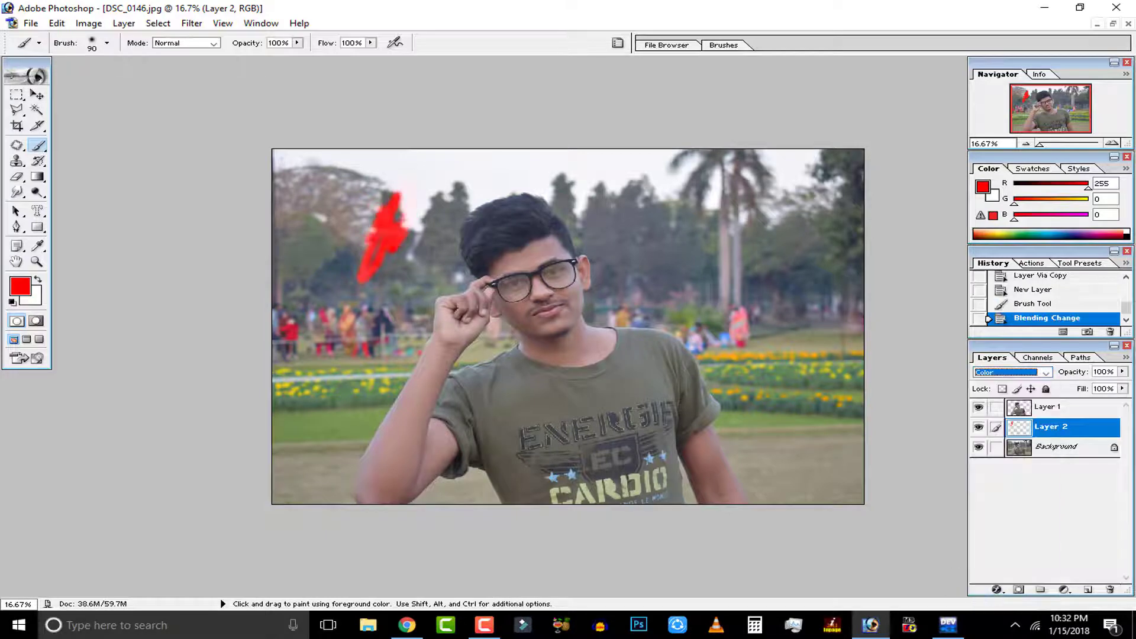
pyautogui.moveTo(348, 264); pyautogui.dragTo(314, 315)
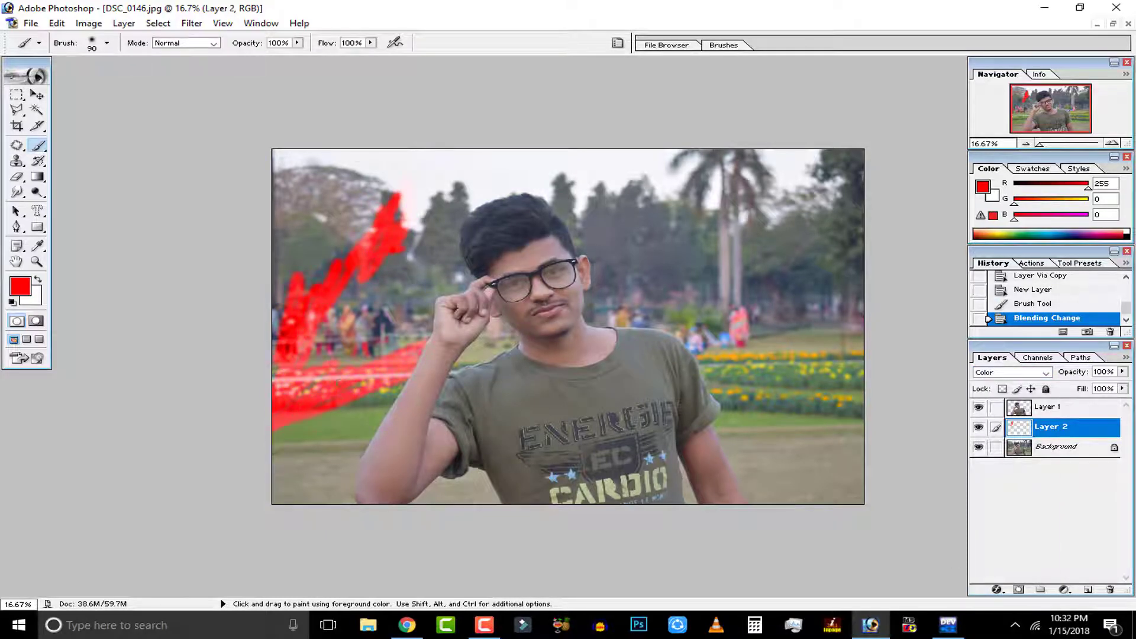
# Step: Try the Soft Light blend mode on the painted layer, and set it to Overlay
pyautogui.click(993, 372)
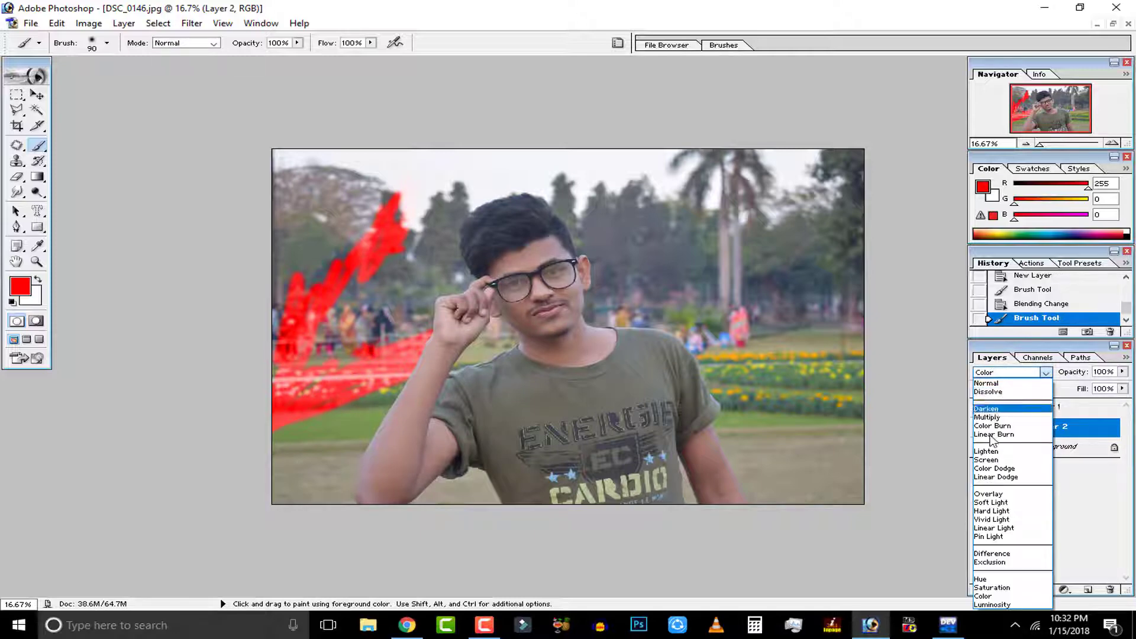
pyautogui.click(986, 507)
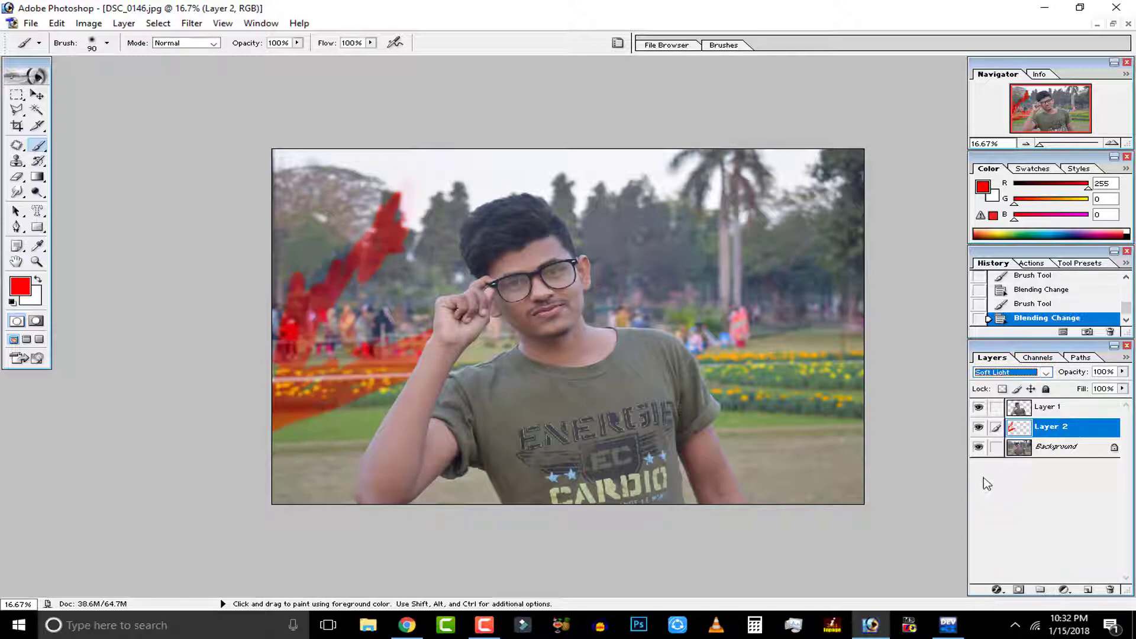
pyautogui.click(1005, 372)
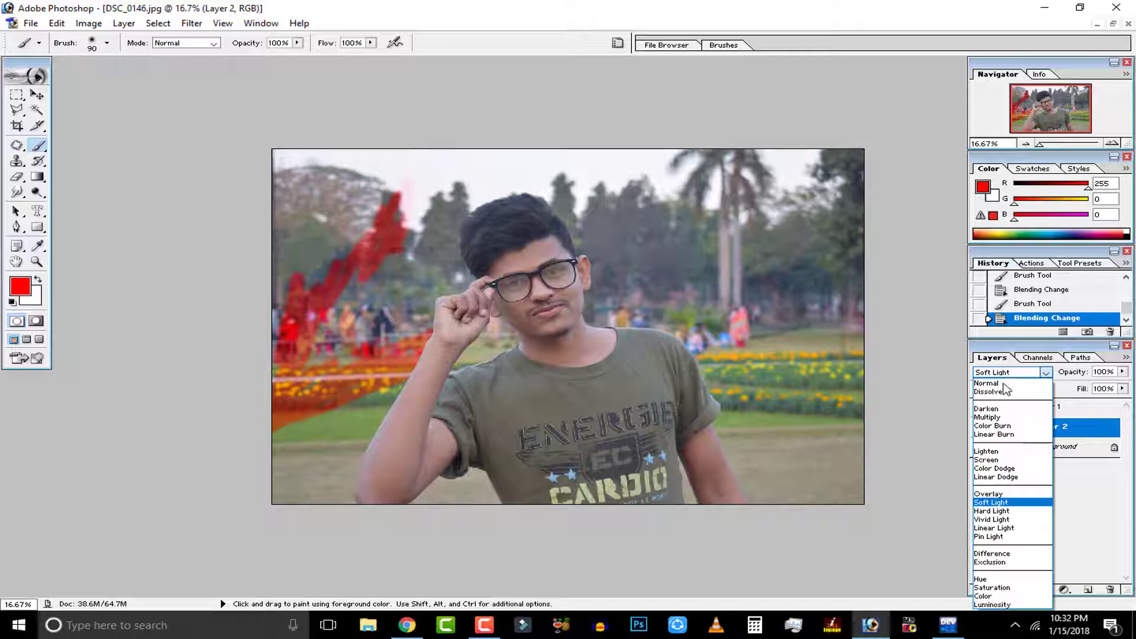
pyautogui.click(997, 498)
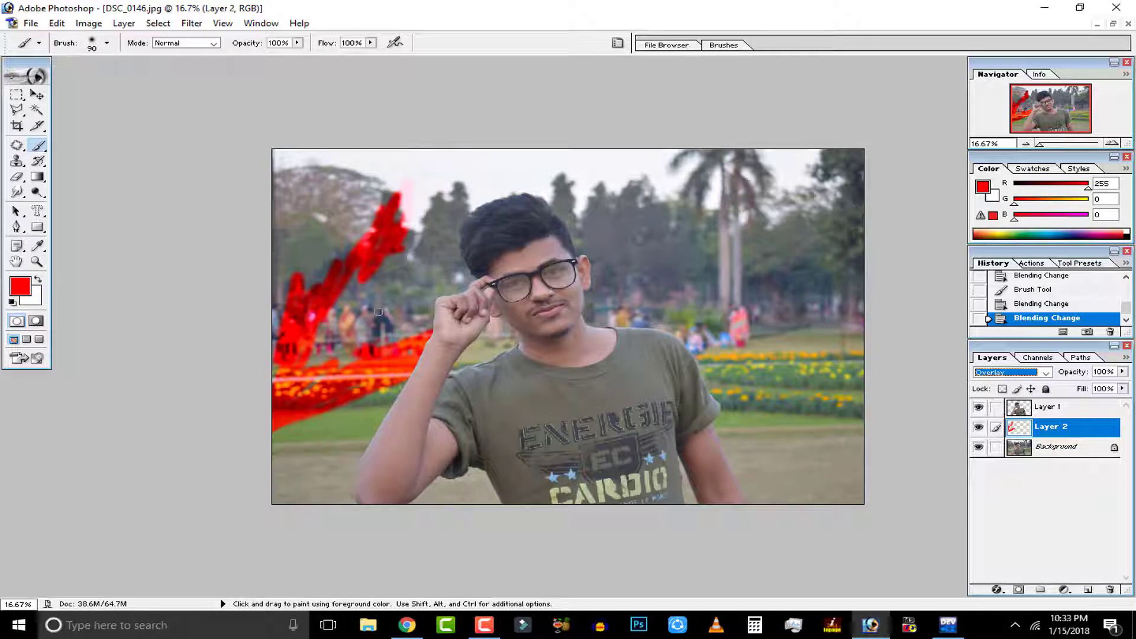
# Step: Enlarge the brush to 868 px and paint the whole background around the man red on the Overlay layer
pyautogui.click(107, 43)
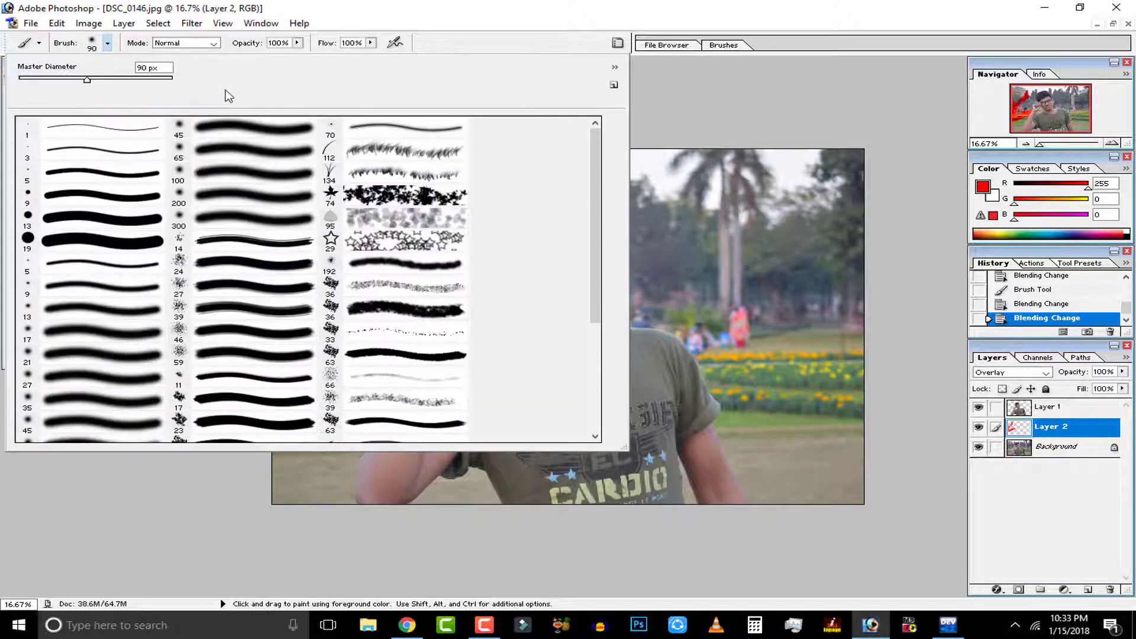
pyautogui.click(153, 78)
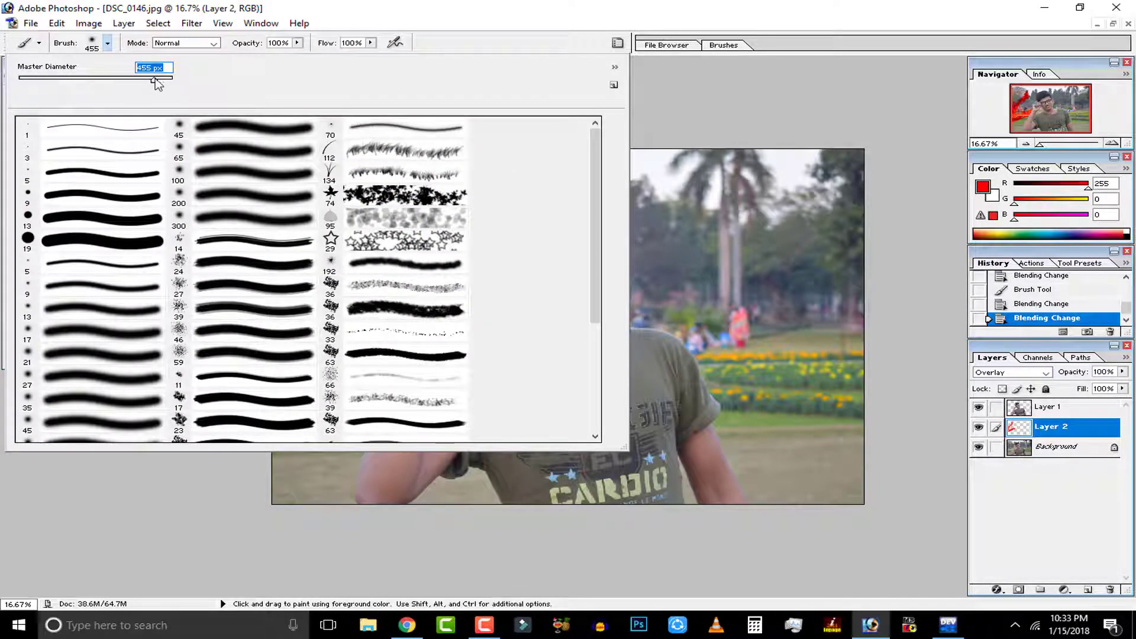
pyautogui.moveTo(710, 181)
pyautogui.mouseDown()
pyautogui.moveTo(725, 246)
pyautogui.moveTo(285, 305)
pyautogui.moveTo(587, 316)
pyautogui.moveTo(280, 245)
pyautogui.moveTo(912, 209)
pyautogui.moveTo(712, 294)
pyautogui.moveTo(844, 421)
pyautogui.moveTo(856, 463)
pyautogui.moveTo(656, 475)
pyautogui.moveTo(256, 455)
pyautogui.moveTo(375, 436)
pyautogui.moveTo(239, 467)
pyautogui.moveTo(726, 516)
pyautogui.moveTo(712, 433)
pyautogui.moveTo(409, 346)
pyautogui.moveTo(472, 177)
pyautogui.moveTo(270, 145)
pyautogui.moveTo(834, 172)
pyautogui.moveTo(843, 381)
pyautogui.mouseUp()
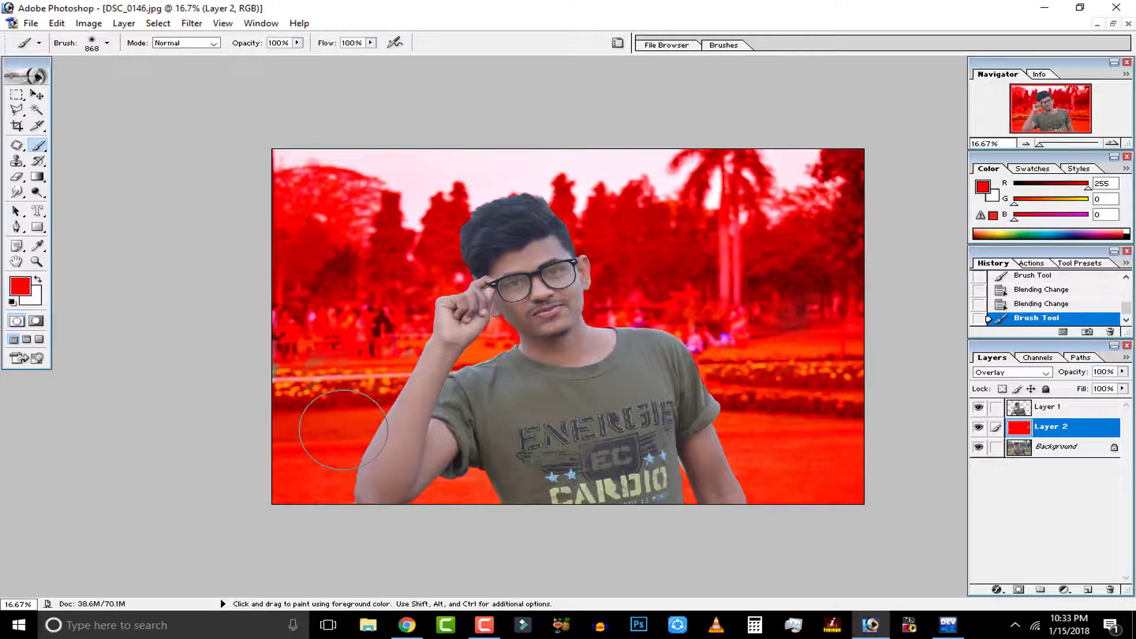
# Step: Try the Color and Soft Light blend modes on the red layer, restore Overlay and brush more red onto the background
pyautogui.click(996, 372)
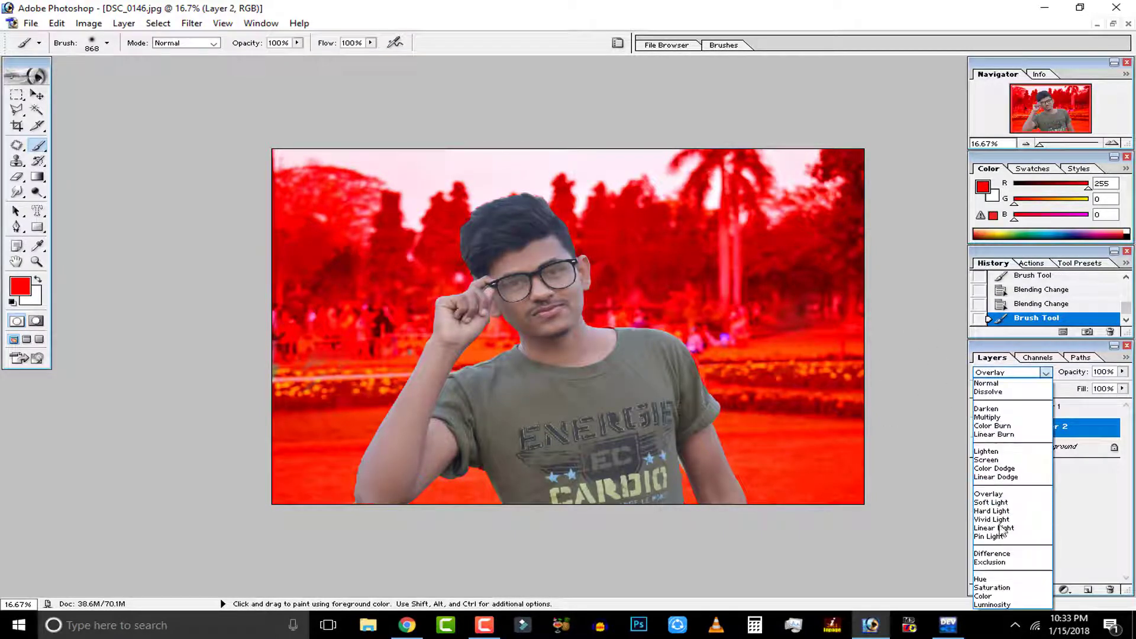
pyautogui.click(986, 595)
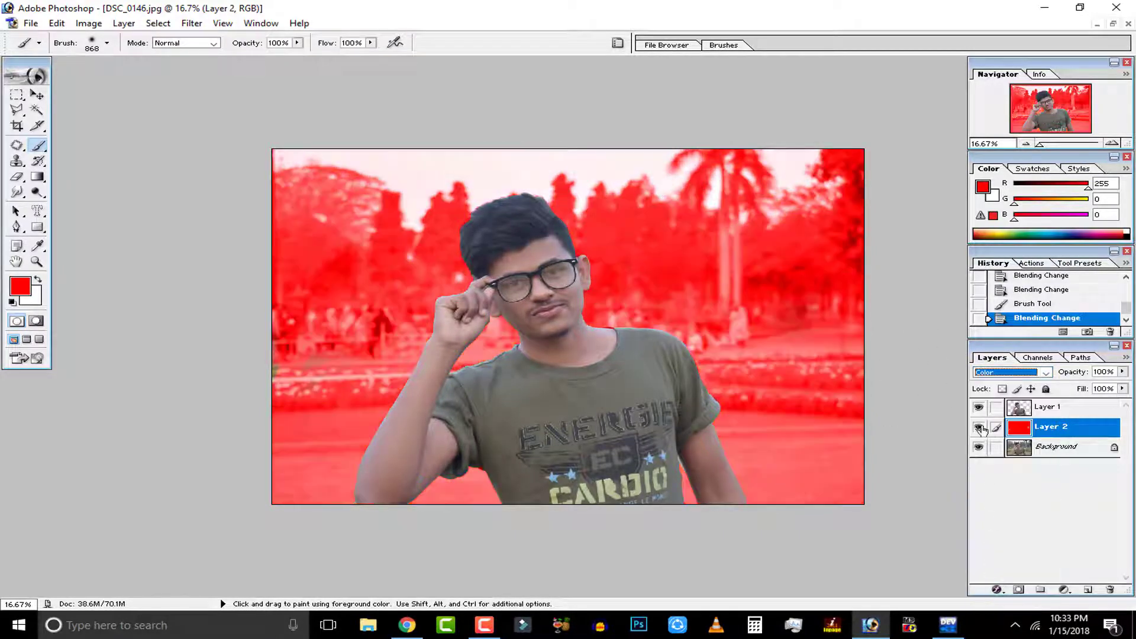
pyautogui.click(999, 371)
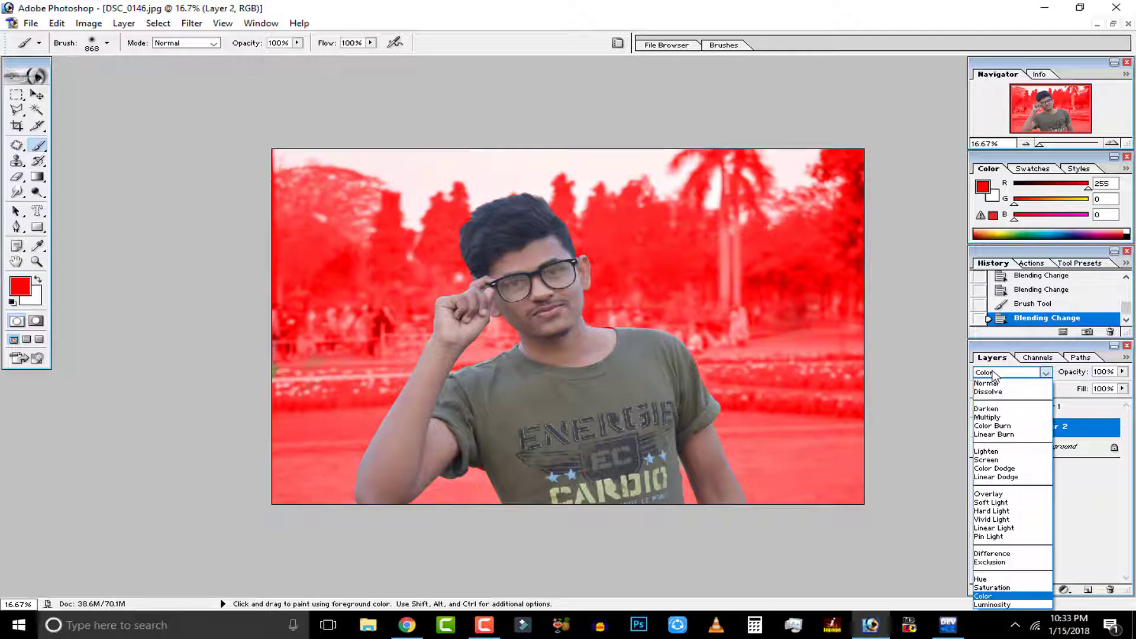
pyautogui.click(984, 502)
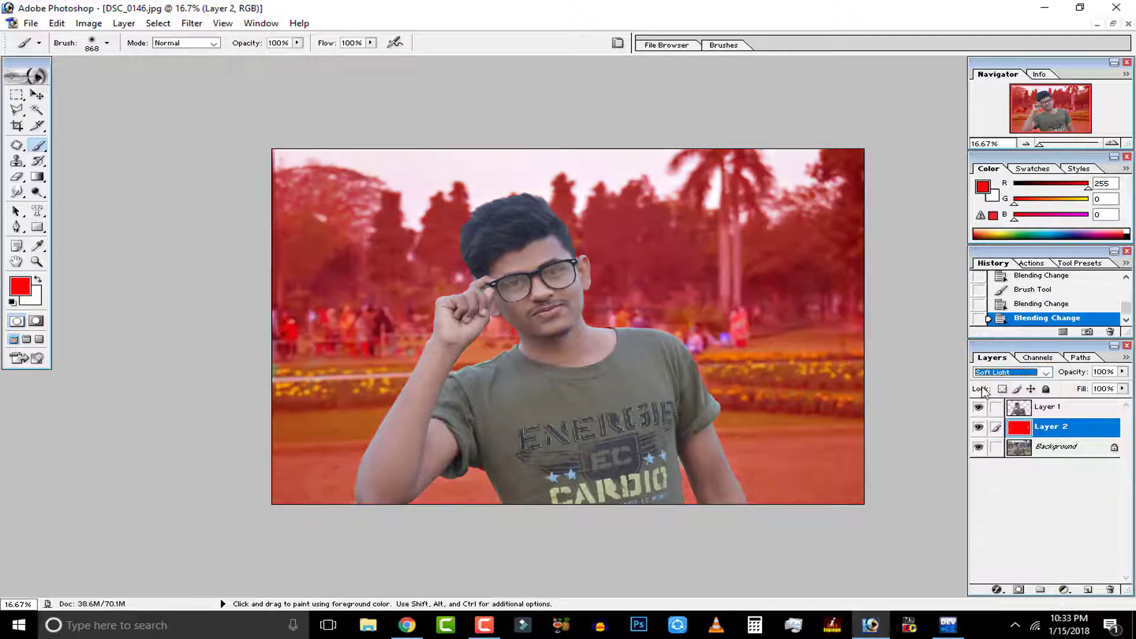
pyautogui.click(1000, 372)
pyautogui.click(992, 496)
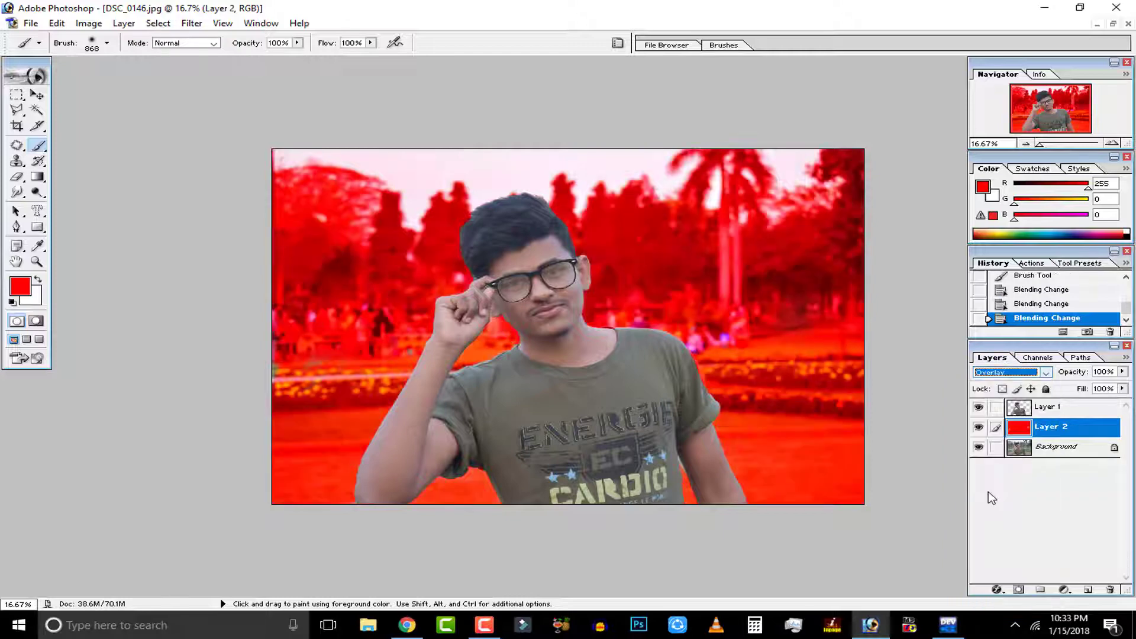
pyautogui.click(986, 371)
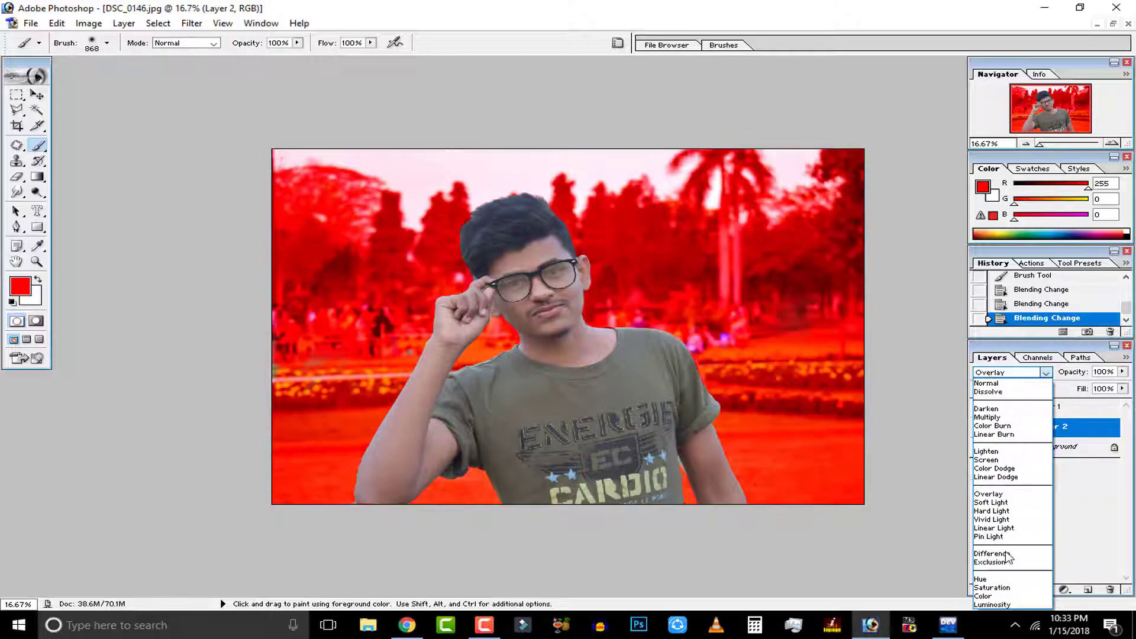
pyautogui.click(1122, 529)
pyautogui.moveTo(242, 405); pyautogui.dragTo(355, 327)
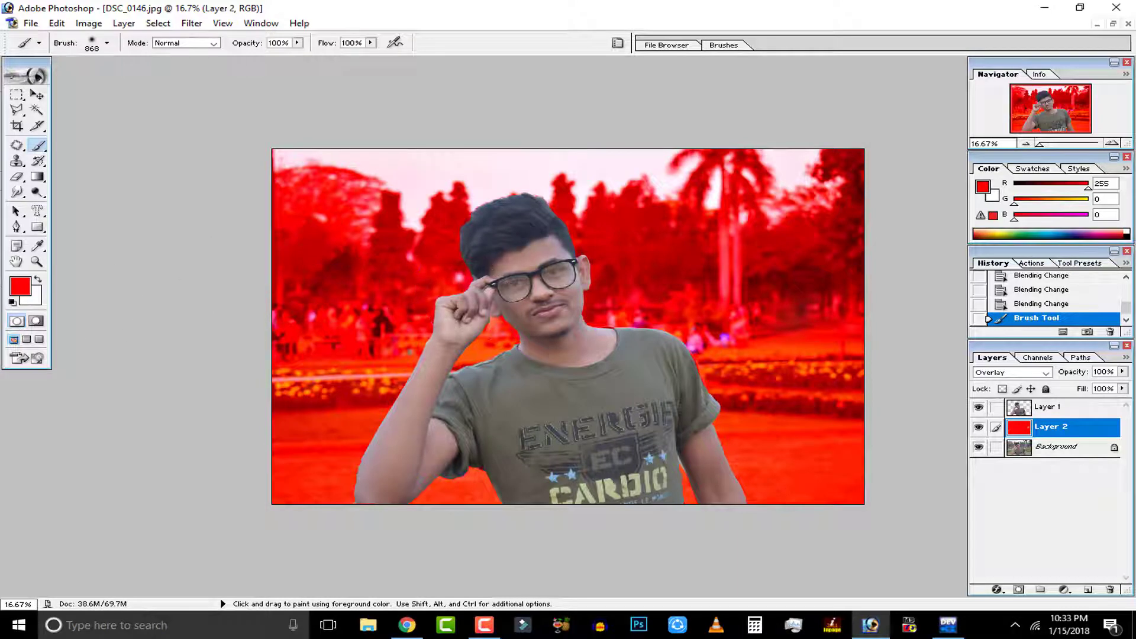
# Step: Change the foreground colour to blue (R 0, G 12, B 255) and paint over the whole background around the man
pyautogui.click(19, 288)
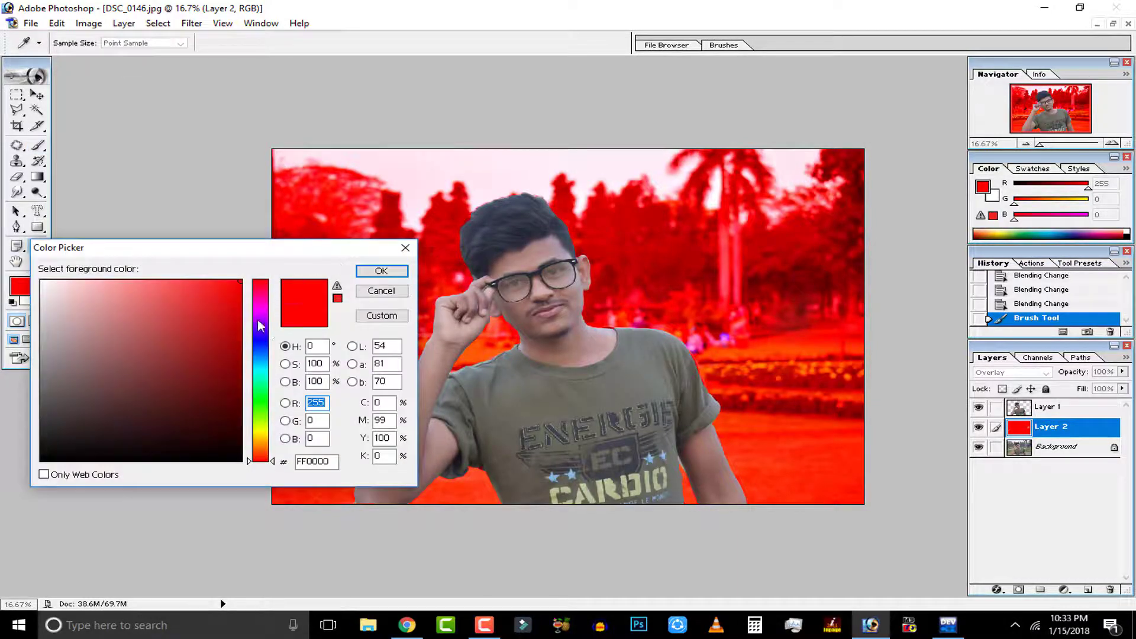
pyautogui.click(261, 342)
pyautogui.click(392, 271)
pyautogui.moveTo(451, 252)
pyautogui.mouseDown()
pyautogui.moveTo(188, 259)
pyautogui.moveTo(732, 541)
pyautogui.moveTo(719, 512)
pyautogui.moveTo(899, 467)
pyautogui.mouseUp()
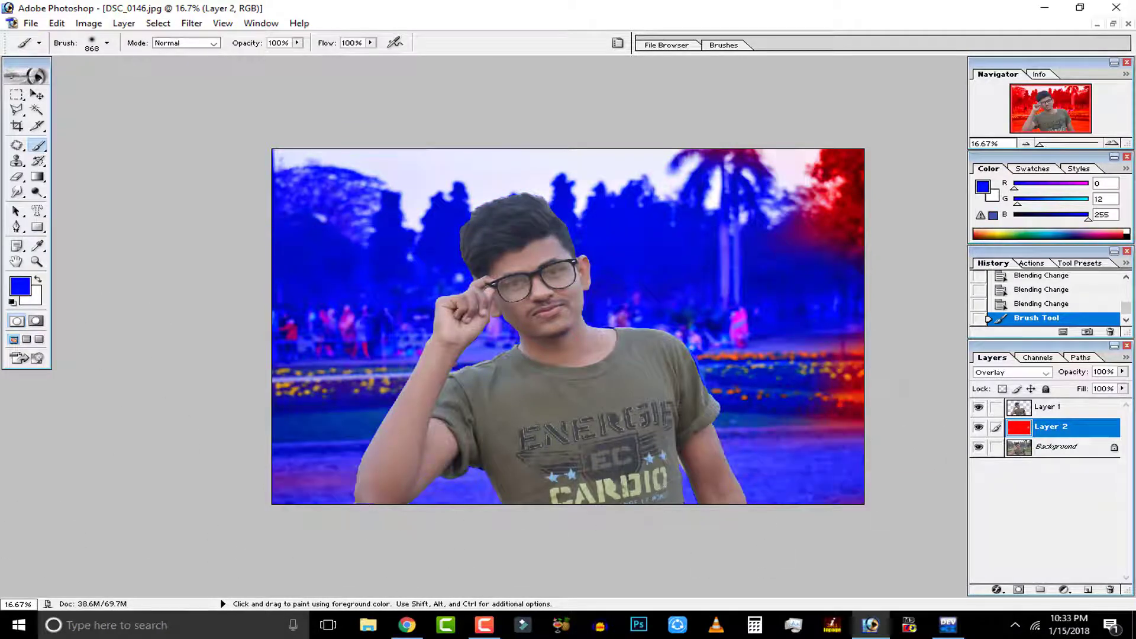
pyautogui.moveTo(846, 379)
pyautogui.mouseDown()
pyautogui.moveTo(907, 330)
pyautogui.moveTo(773, 274)
pyautogui.moveTo(816, 261)
pyautogui.mouseUp()
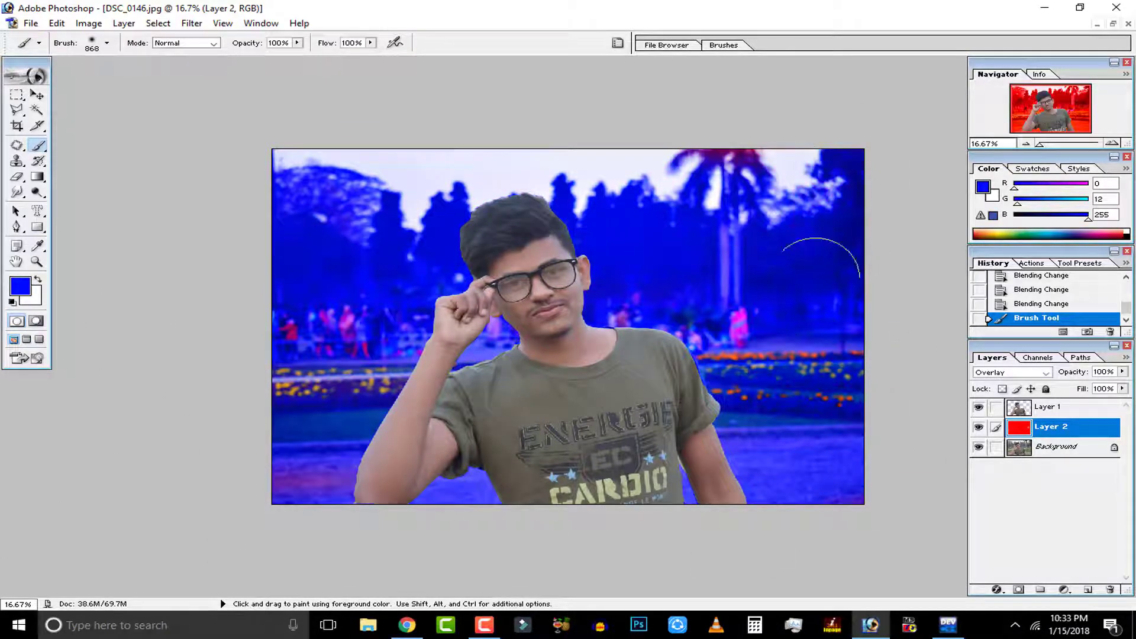
# Step: Change the foreground colour to bright green (#00FF30) and paint over the whole background around the man
pyautogui.click(20, 286)
pyautogui.click(260, 395)
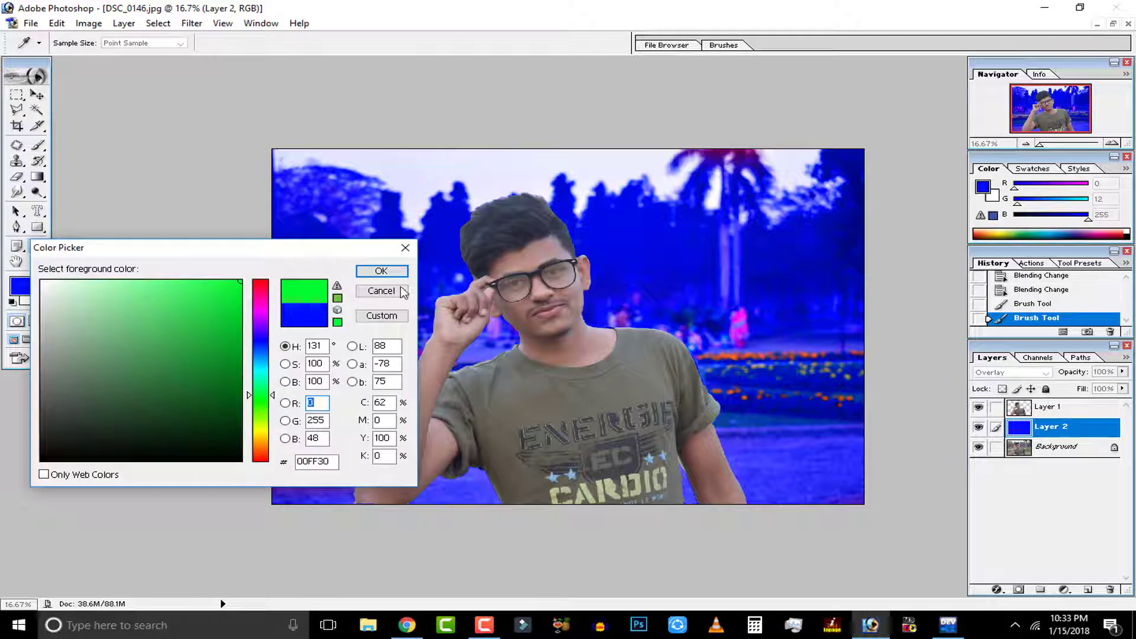
pyautogui.click(381, 271)
pyautogui.moveTo(449, 319)
pyautogui.mouseDown()
pyautogui.moveTo(648, 431)
pyautogui.moveTo(404, 487)
pyautogui.moveTo(751, 482)
pyautogui.moveTo(435, 426)
pyautogui.moveTo(222, 440)
pyautogui.moveTo(906, 307)
pyautogui.moveTo(762, 341)
pyautogui.moveTo(596, 322)
pyautogui.moveTo(862, 269)
pyautogui.moveTo(417, 239)
pyautogui.moveTo(227, 238)
pyautogui.moveTo(766, 183)
pyautogui.moveTo(808, 154)
pyautogui.moveTo(228, 325)
pyautogui.mouseUp()
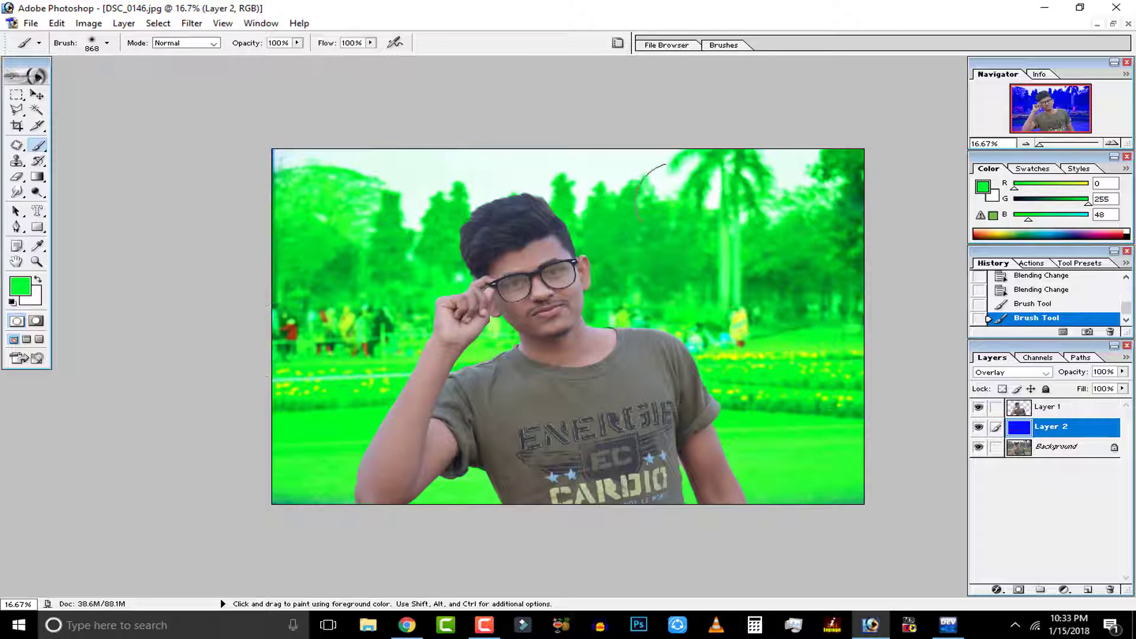
pyautogui.moveTo(677, 201)
pyautogui.mouseDown()
pyautogui.moveTo(834, 308)
pyautogui.moveTo(844, 436)
pyautogui.moveTo(917, 438)
pyautogui.mouseUp()
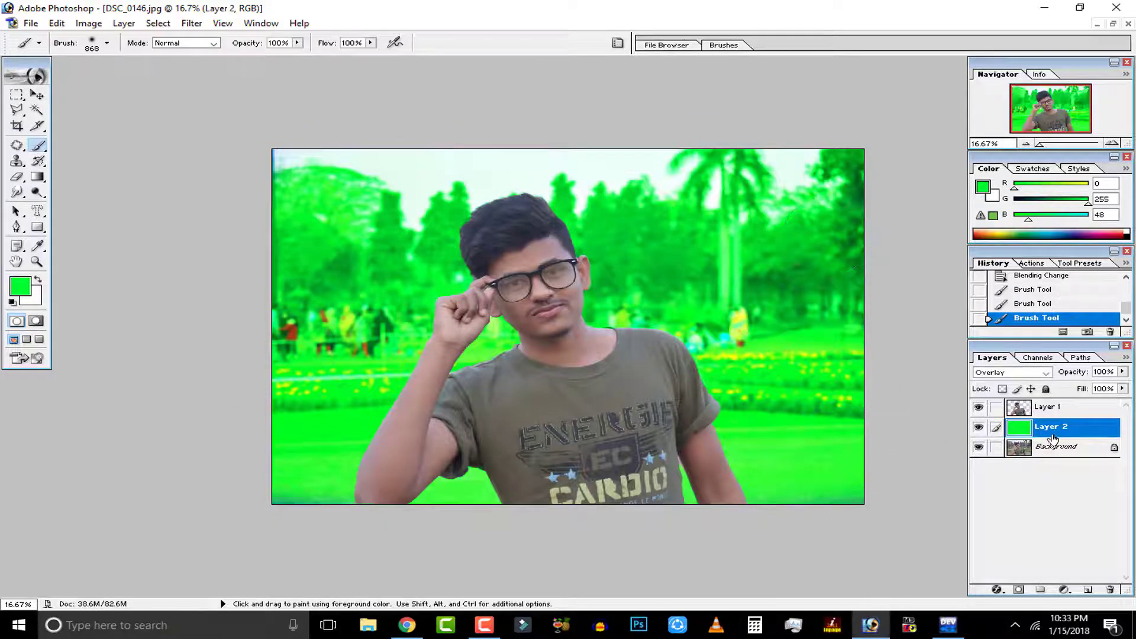
# Step: Hide and show the man's cut-out Layer 1 to check how it keeps the green paint off him
pyautogui.click(1024, 410)
pyautogui.click(978, 409)
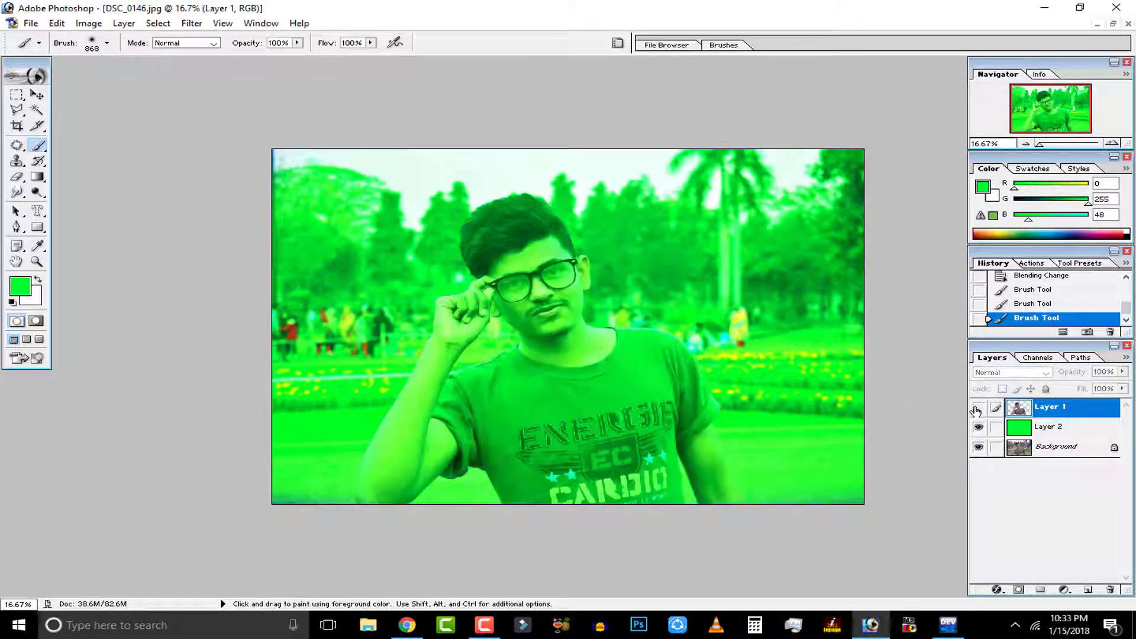
pyautogui.click(978, 408)
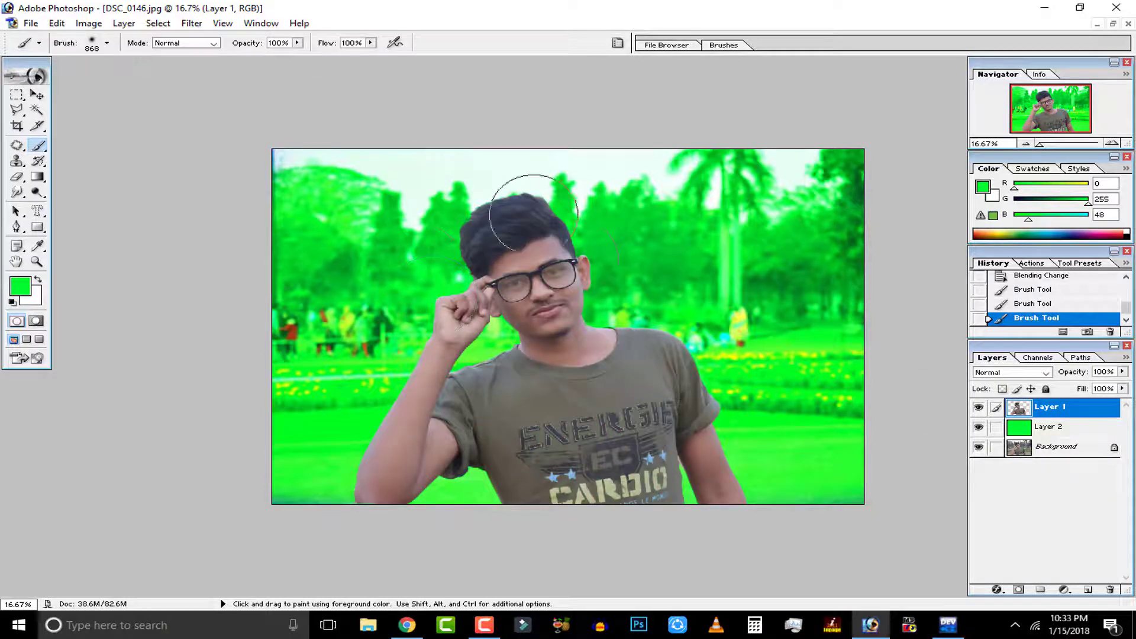
# Step: Step back through the earlier brush and blending states in the history and return to the latest green brush state
pyautogui.click(1032, 303)
pyautogui.click(1035, 289)
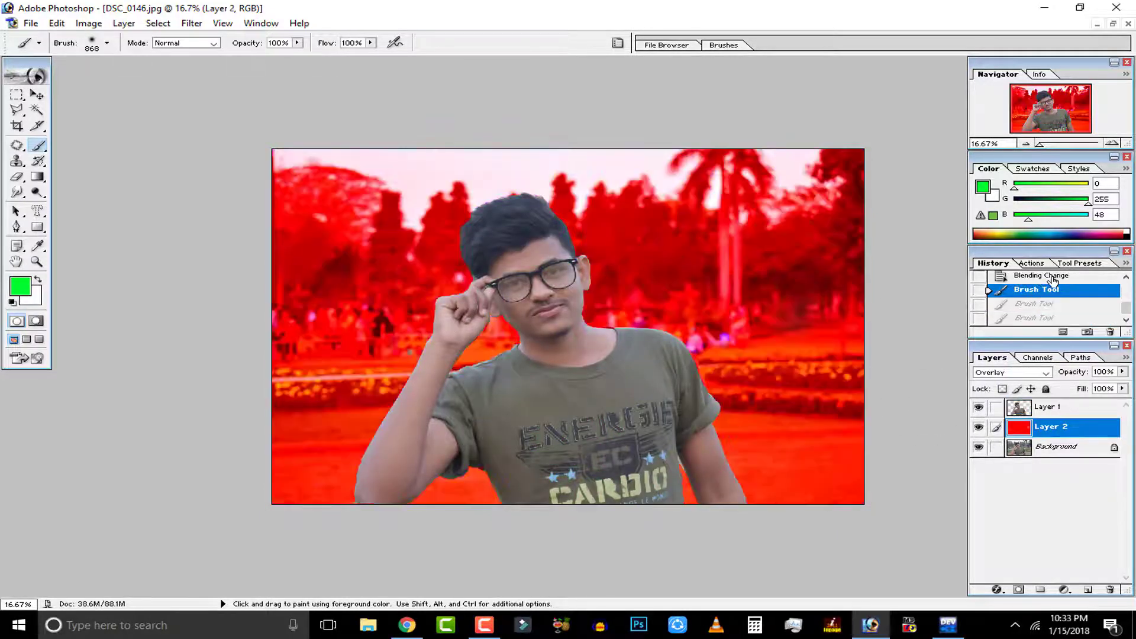
pyautogui.click(1041, 276)
pyautogui.scroll(2, 1031, 312)
pyautogui.click(1036, 302)
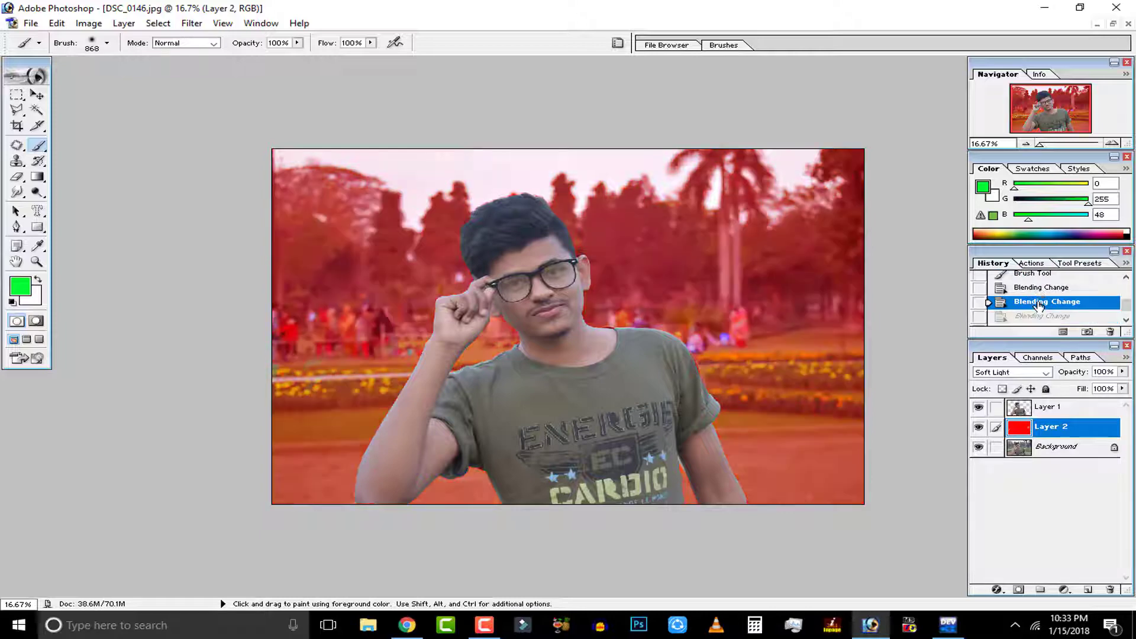
pyautogui.scroll(2, 1037, 305)
pyautogui.click(1038, 303)
pyautogui.scroll(1, 1041, 303)
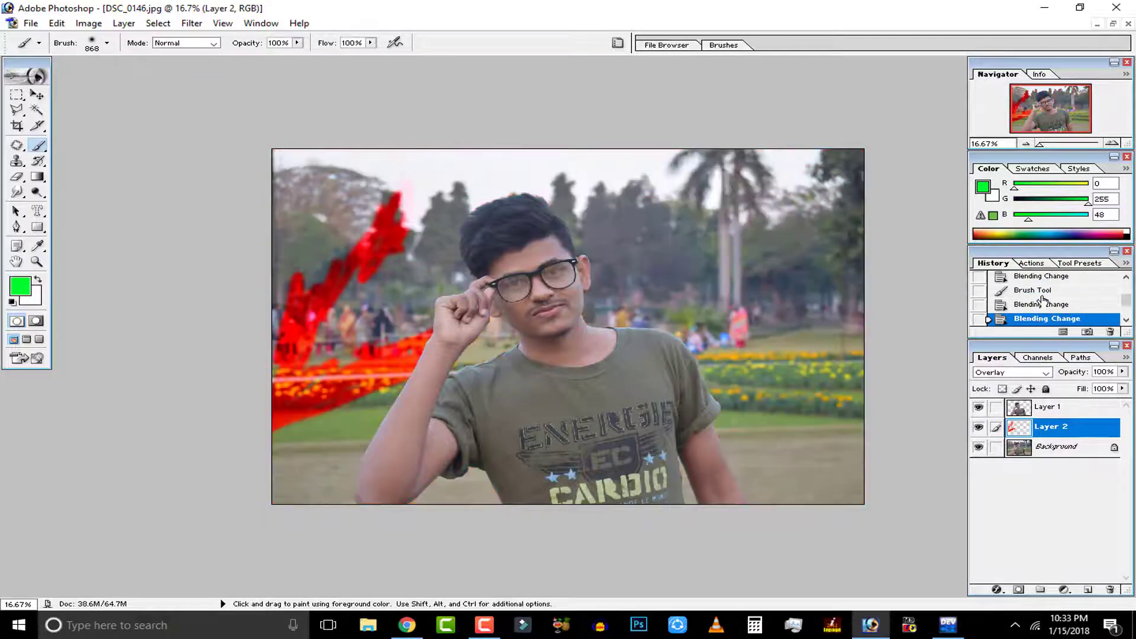
pyautogui.click(1042, 296)
pyautogui.scroll(-2, 1043, 292)
pyautogui.click(1039, 320)
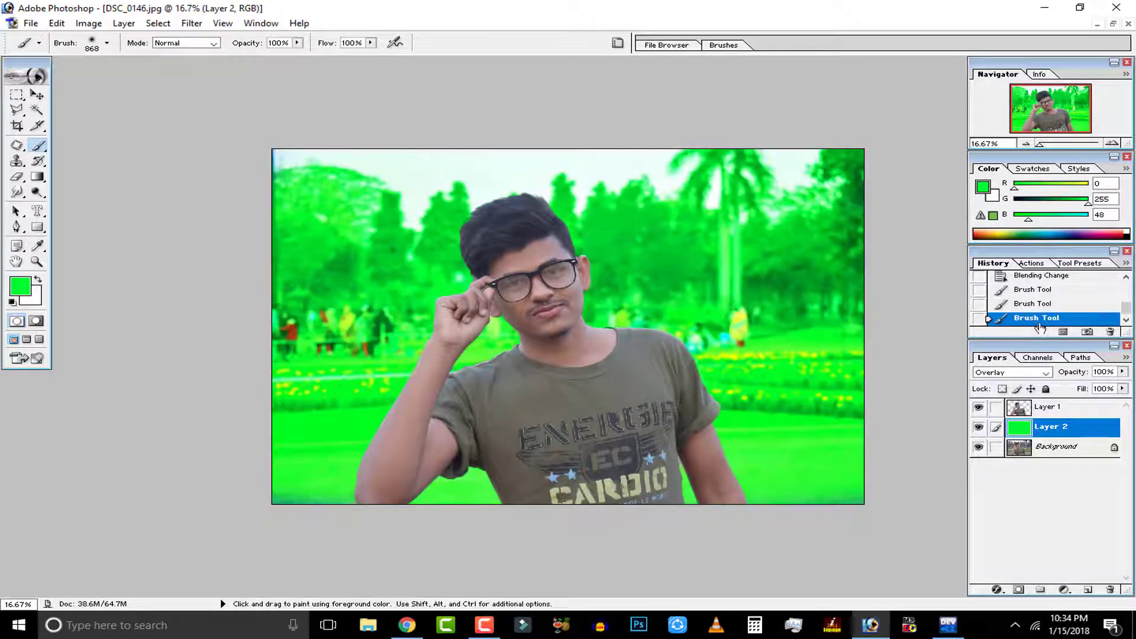
# Step: Try a Hue/Saturation adjustment on the green Layer 2 with a hue shift of +43
pyautogui.click(88, 23)
pyautogui.moveTo(124, 60)
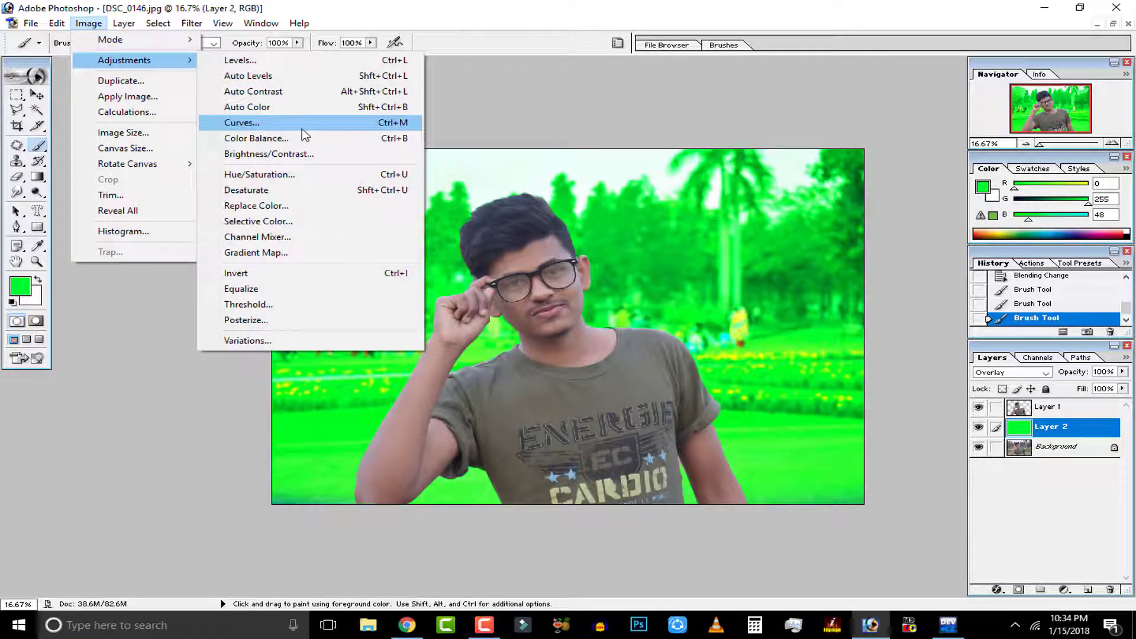
pyautogui.click(287, 174)
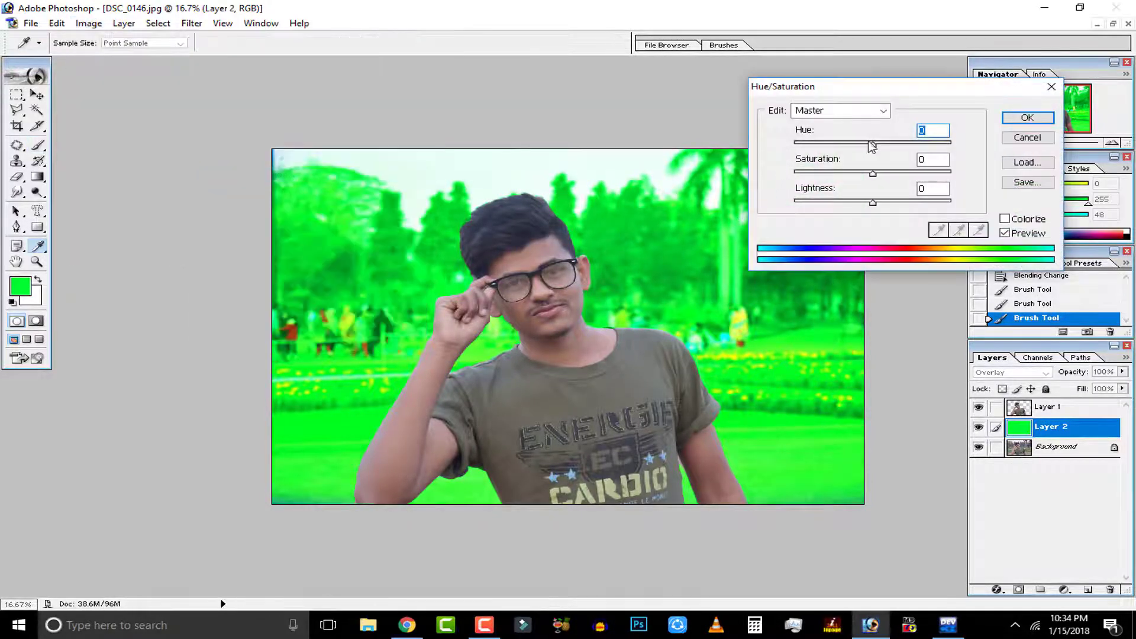
pyautogui.moveTo(872, 146); pyautogui.dragTo(910, 156)
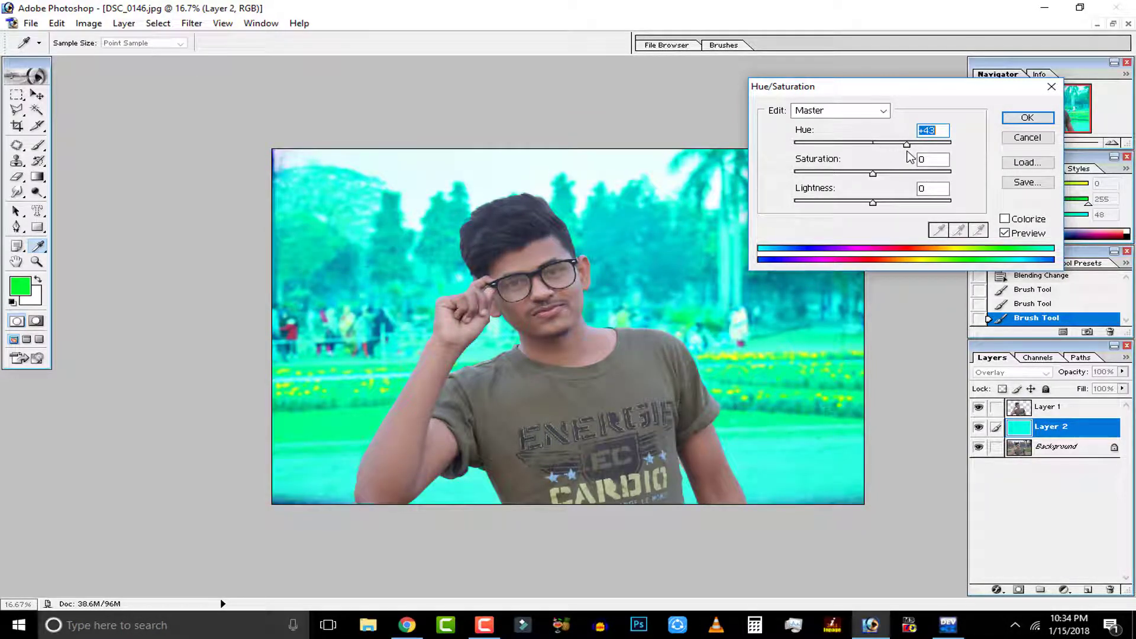
pyautogui.click(1027, 117)
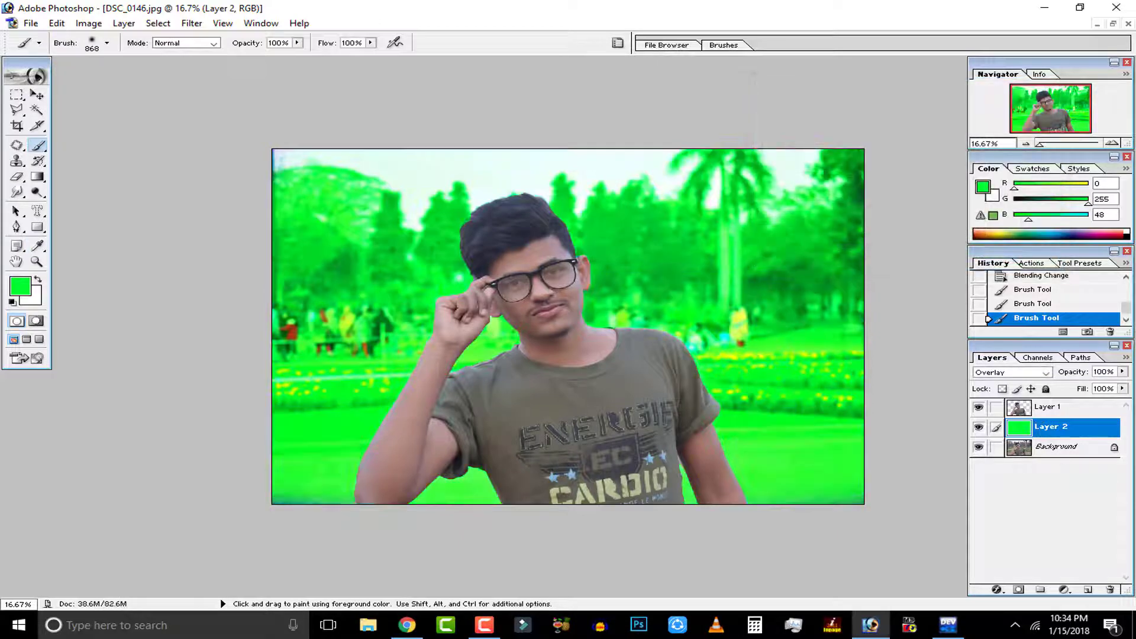
pyautogui.click(1110, 590)
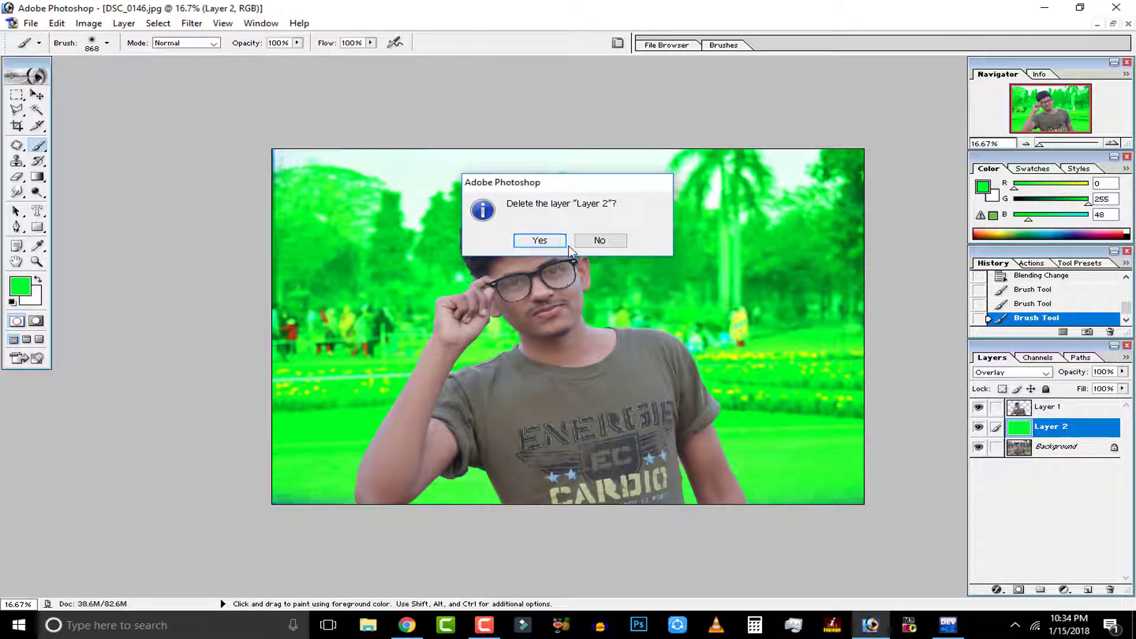
pyautogui.press('Tab')
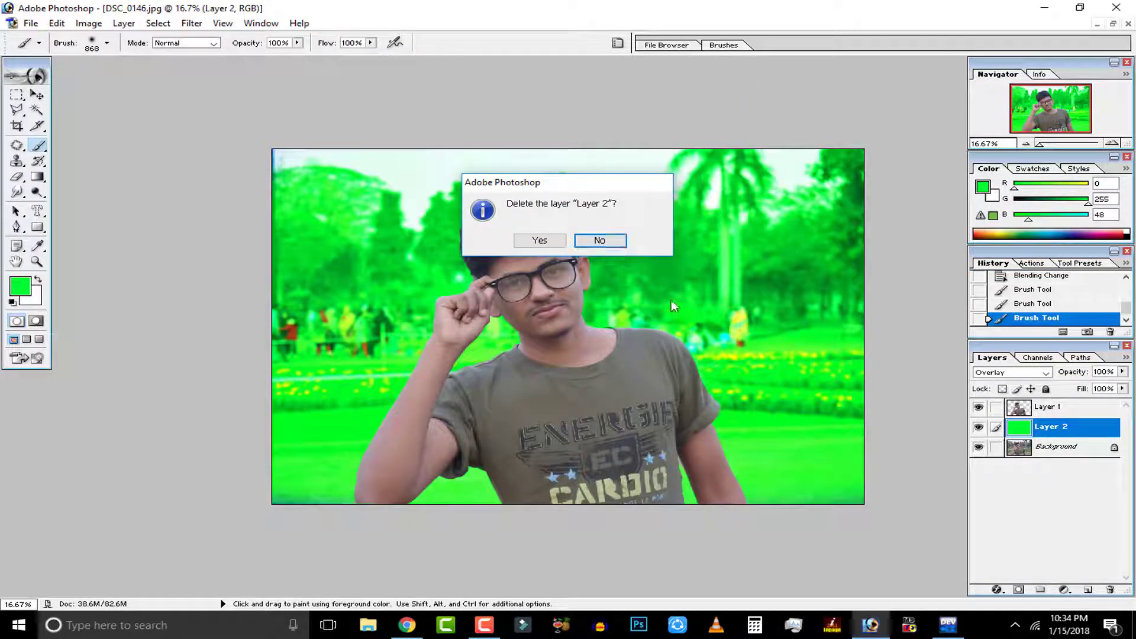
pyautogui.click(599, 240)
pyautogui.click(1045, 372)
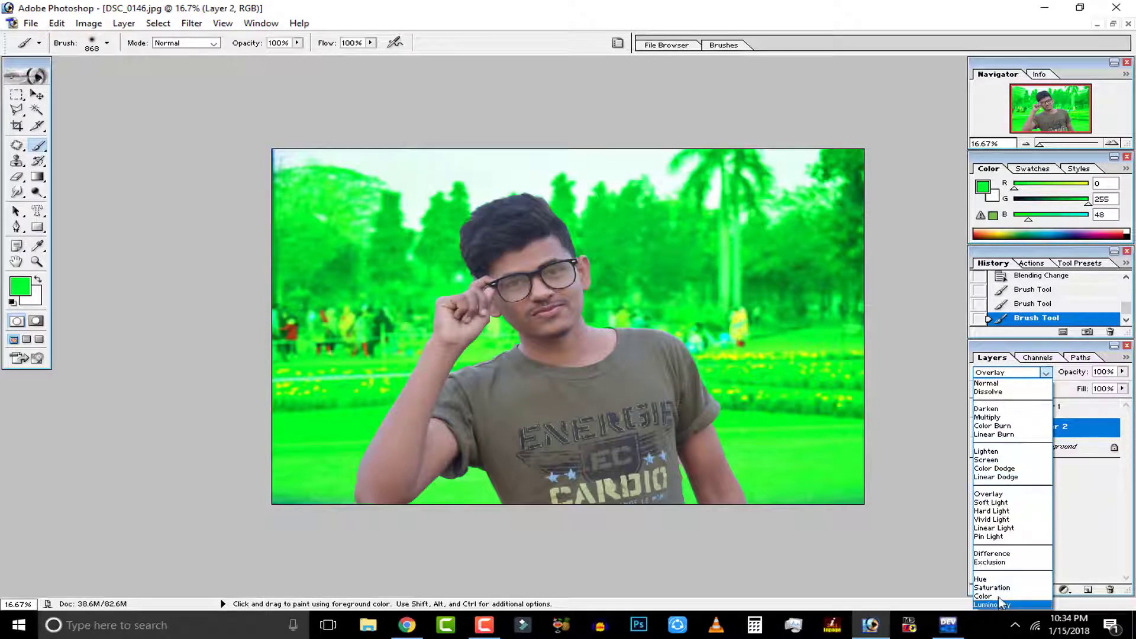
pyautogui.click(1117, 493)
# Step: Set Layer 2's blend mode to Normal and brush more green along the lower edge of the background
pyautogui.click(1028, 372)
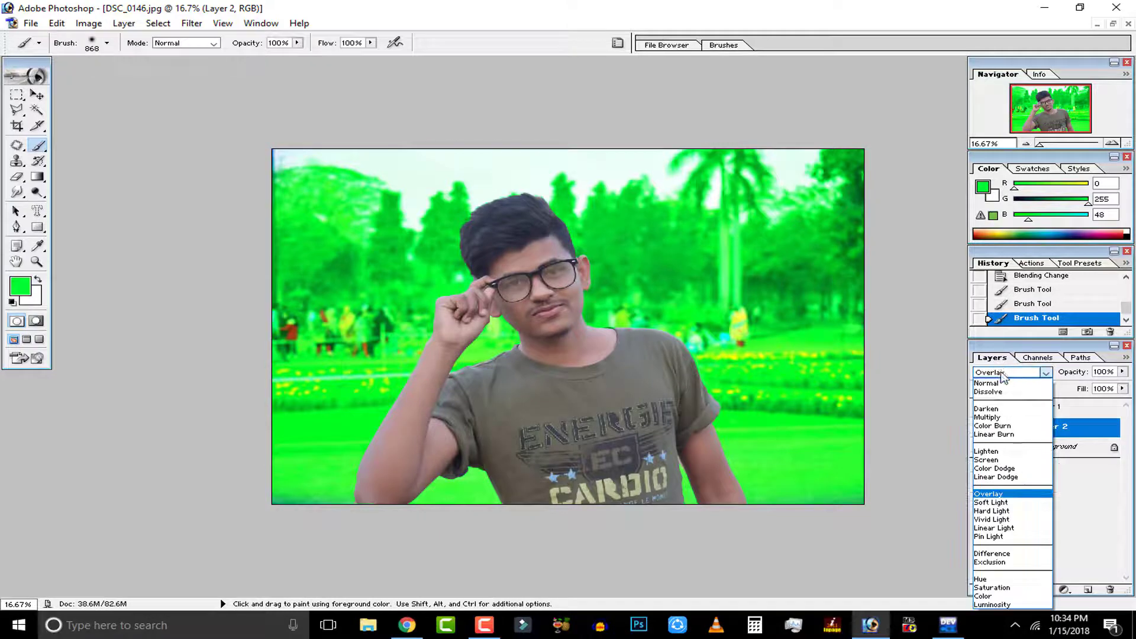
pyautogui.click(989, 383)
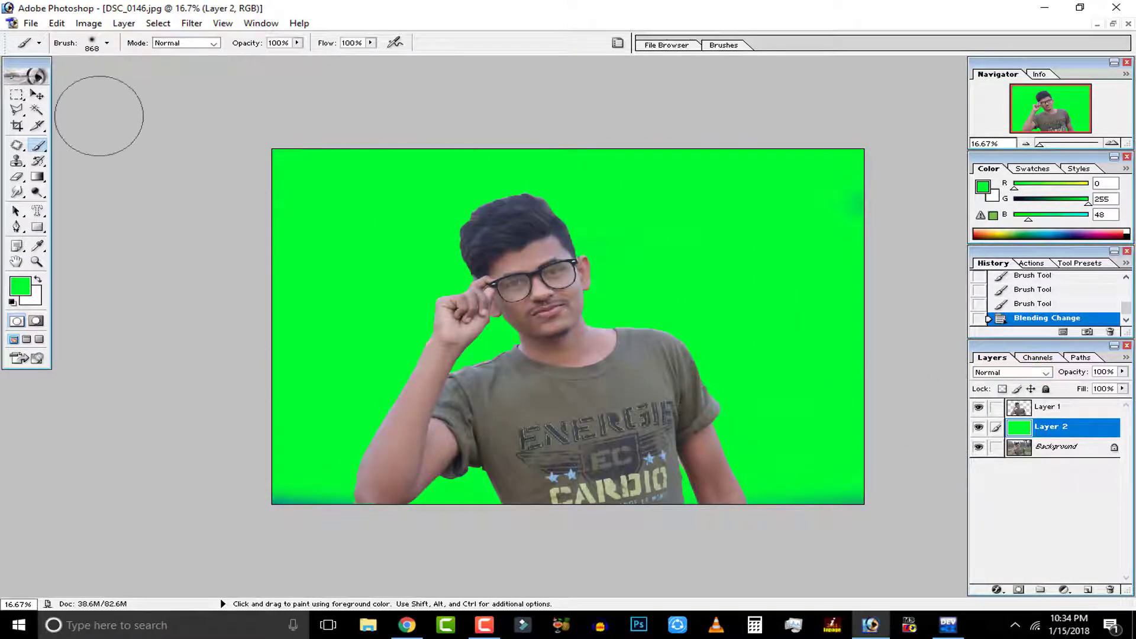
pyautogui.moveTo(301, 540)
pyautogui.mouseDown()
pyautogui.moveTo(676, 507)
pyautogui.moveTo(739, 514)
pyautogui.mouseUp()
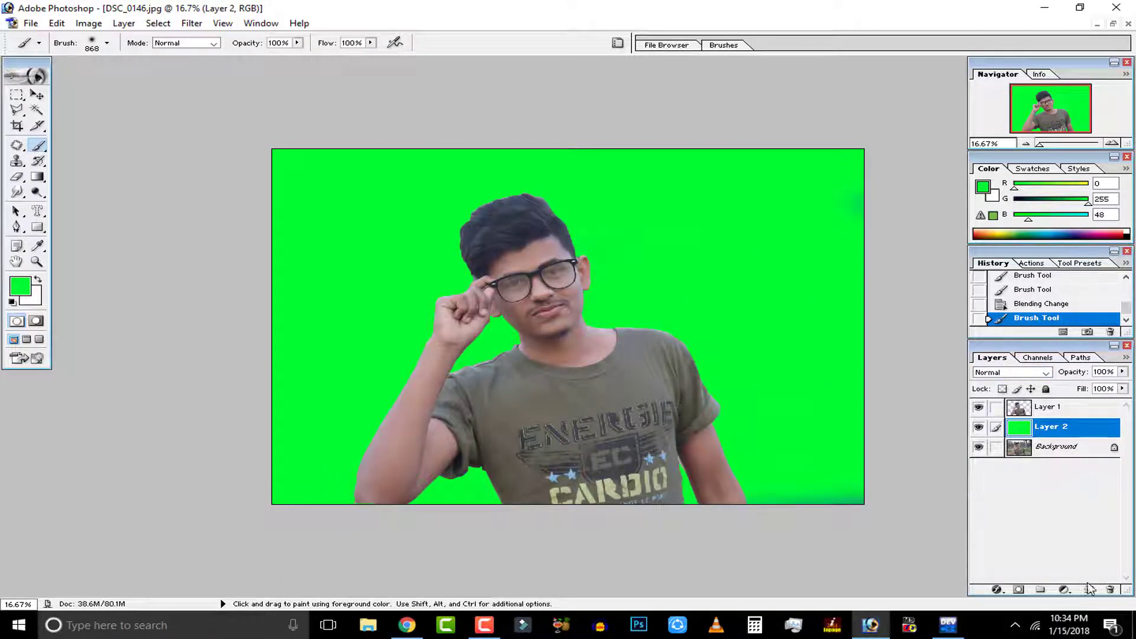
# Step: Delete the green Layer 2 and recolour the Background layer using Hue/Saturation with Hue -148 and Saturation +61
pyautogui.click(1110, 589)
pyautogui.click(537, 239)
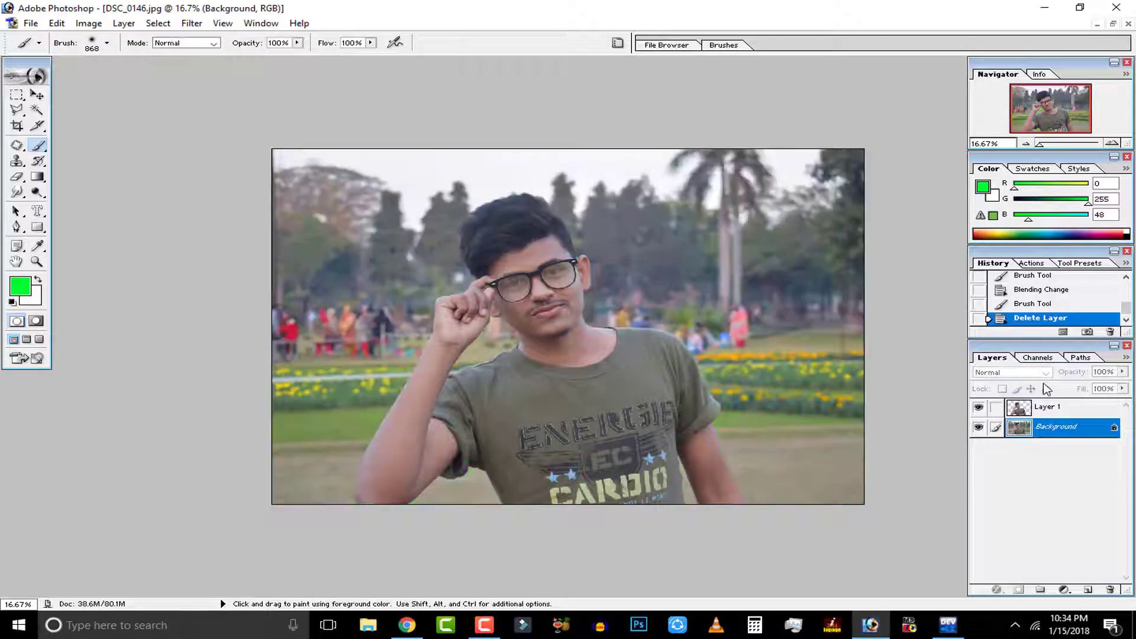
pyautogui.hotkey('ctrl', 'u')
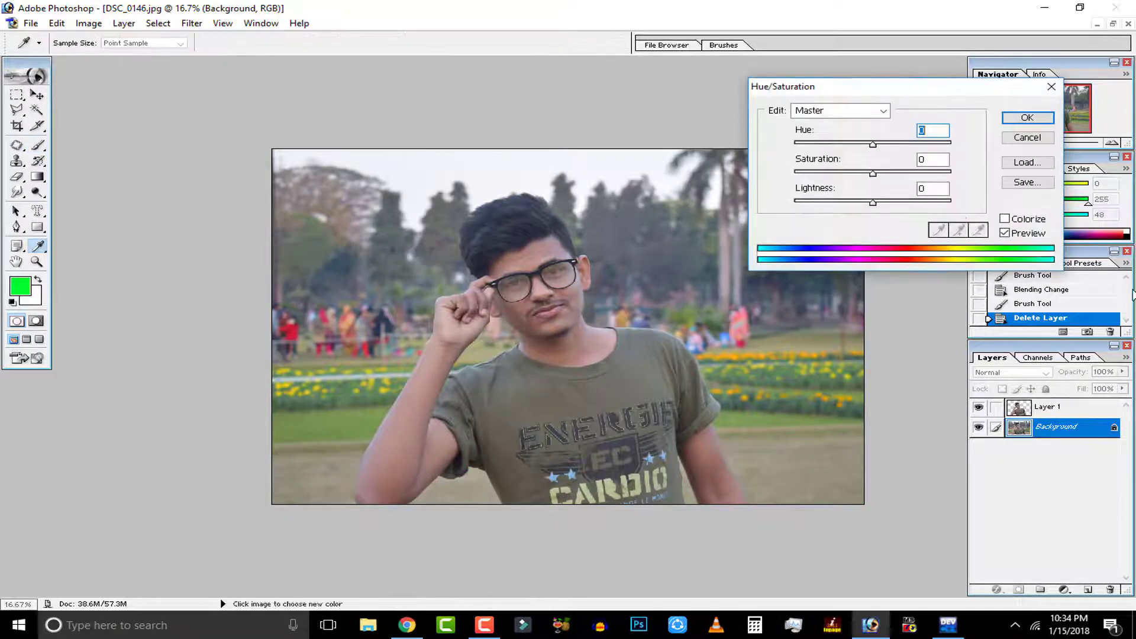
pyautogui.moveTo(872, 142); pyautogui.dragTo(814, 150)
pyautogui.click(907, 173)
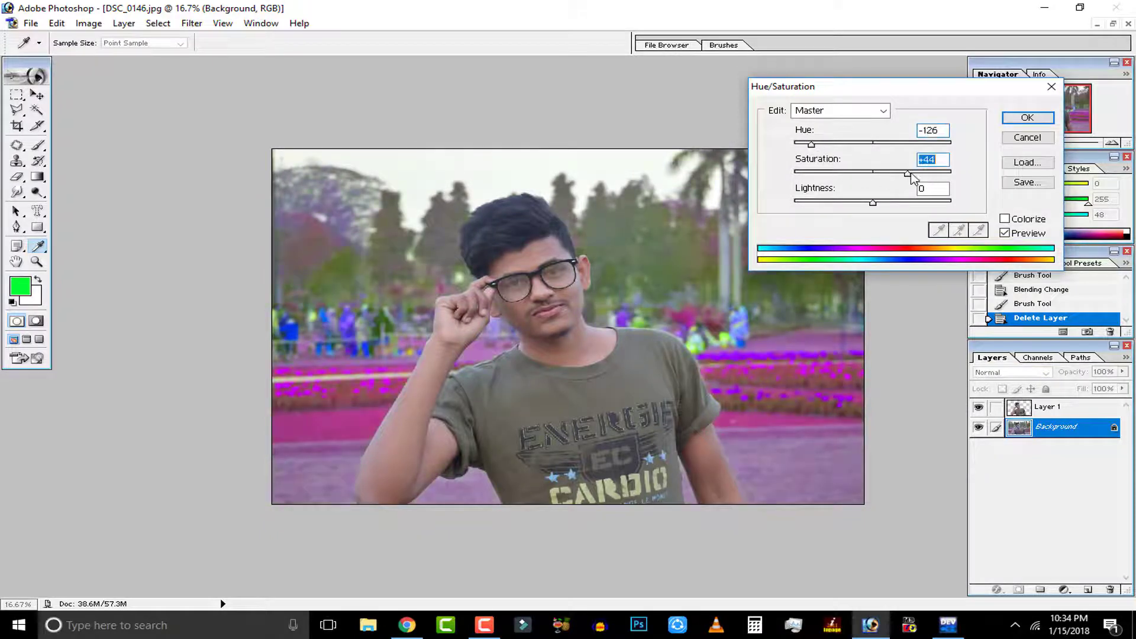
pyautogui.click(921, 173)
pyautogui.moveTo(809, 148)
pyautogui.mouseDown()
pyautogui.moveTo(843, 151)
pyautogui.moveTo(797, 148)
pyautogui.moveTo(955, 158)
pyautogui.moveTo(808, 151)
pyautogui.mouseUp()
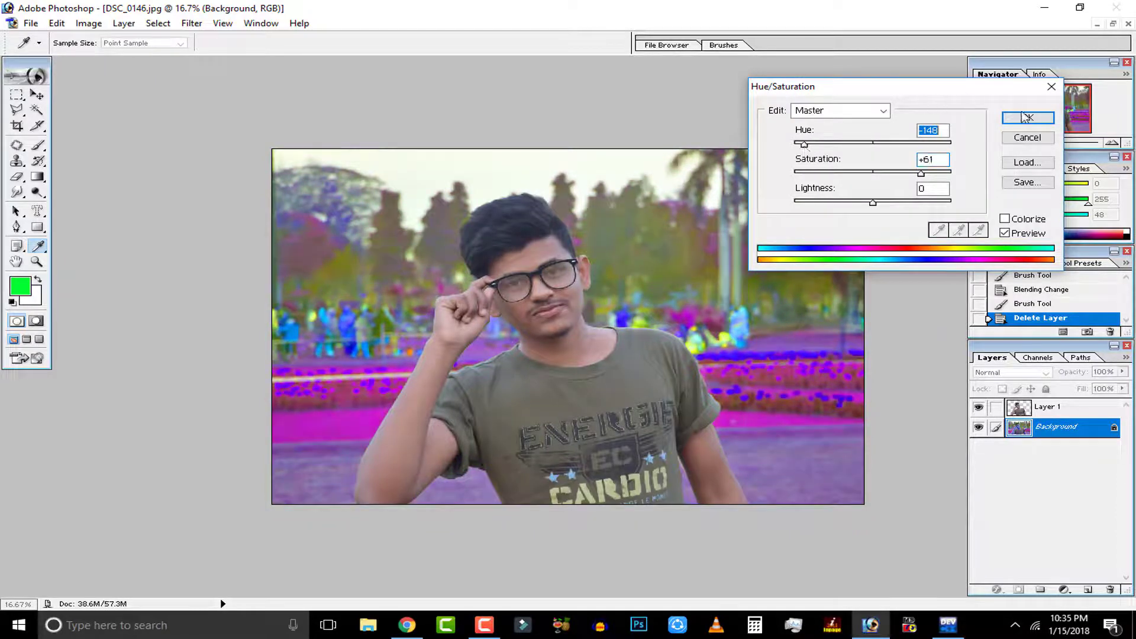
pyautogui.click(1027, 117)
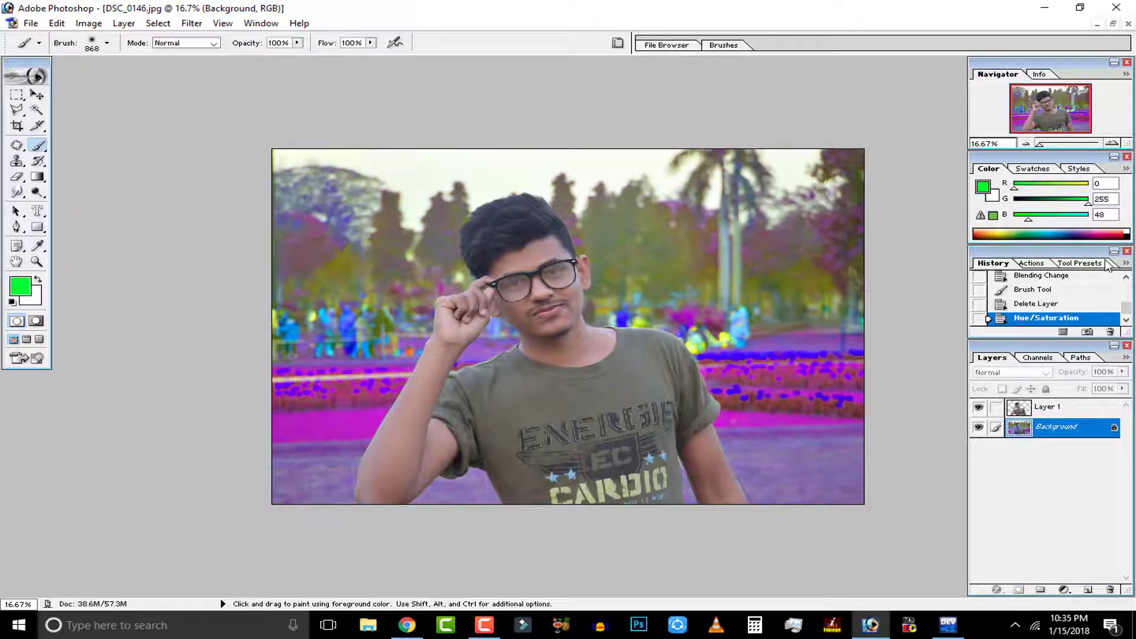
# Step: Try saving the picture in JPEG format as a copy on the Desktop
pyautogui.click(27, 23)
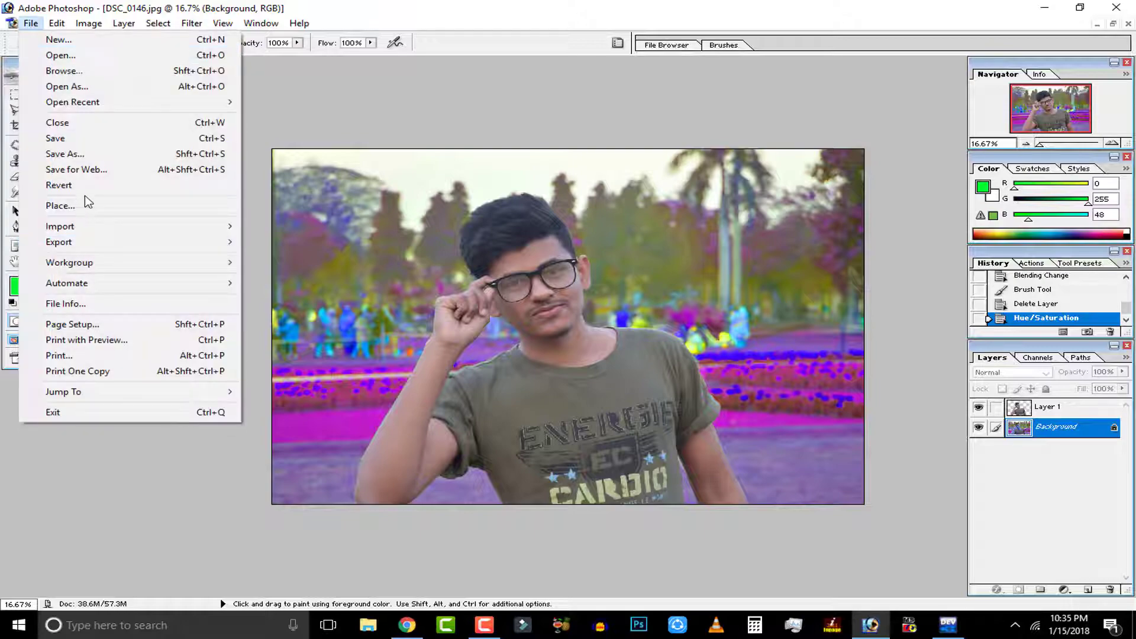
pyautogui.click(94, 158)
pyautogui.click(364, 435)
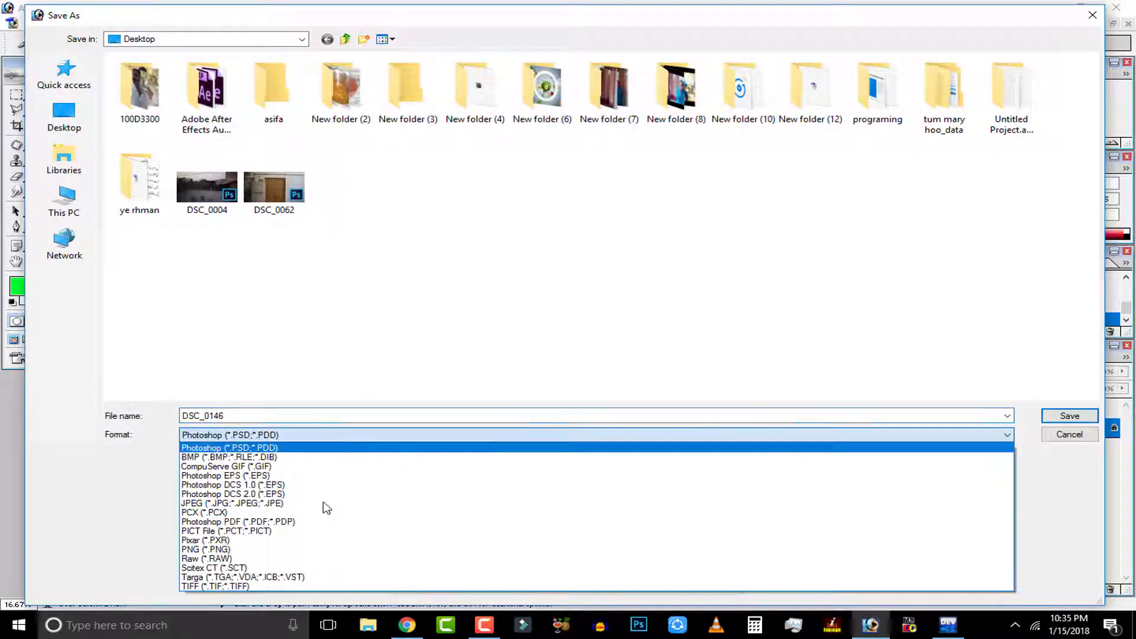
pyautogui.click(314, 504)
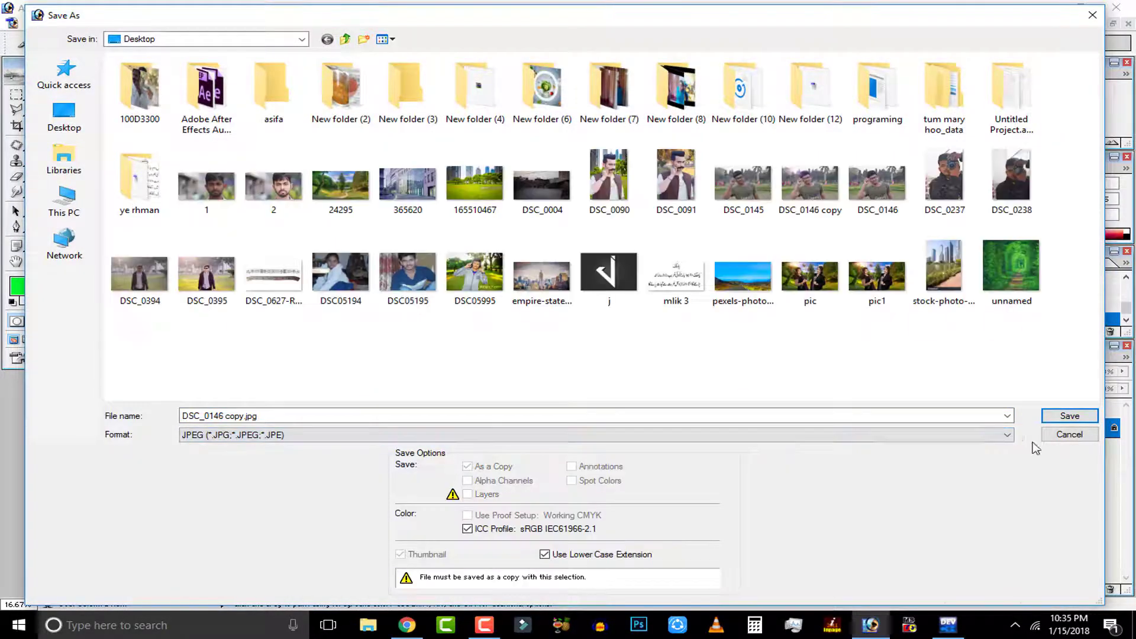
pyautogui.click(1073, 431)
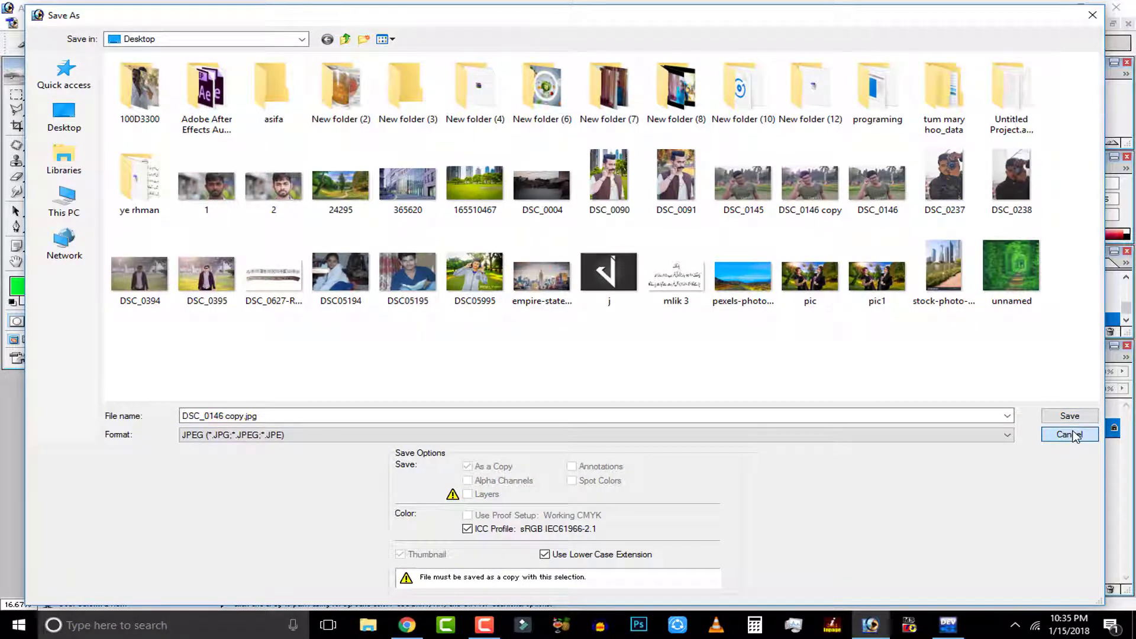
pyautogui.click(63, 115)
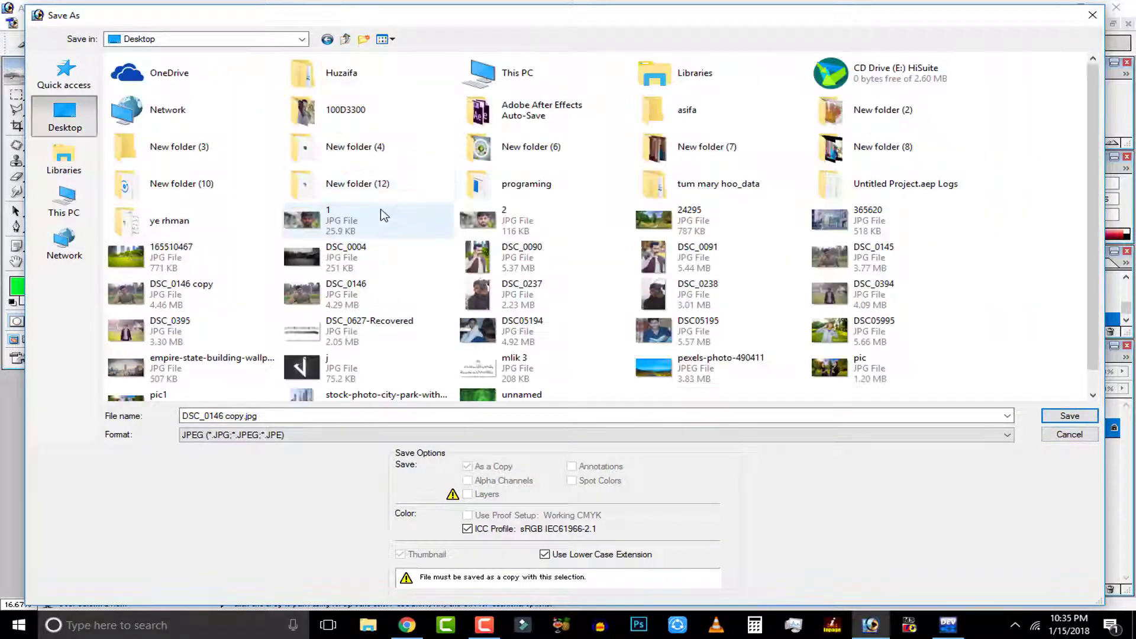
pyautogui.click(1069, 435)
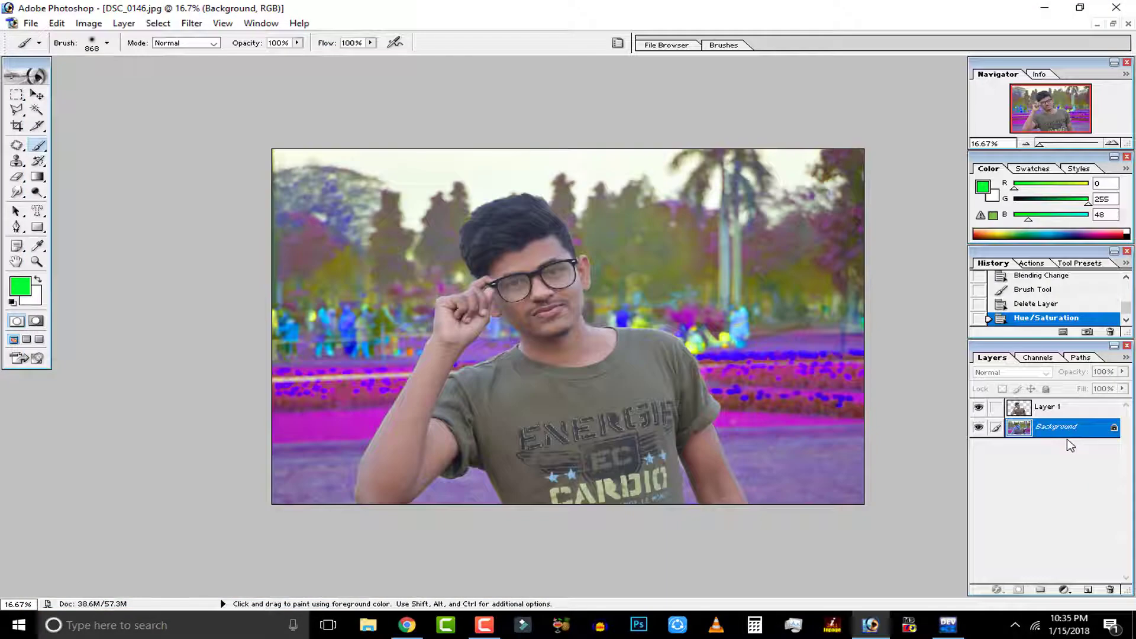